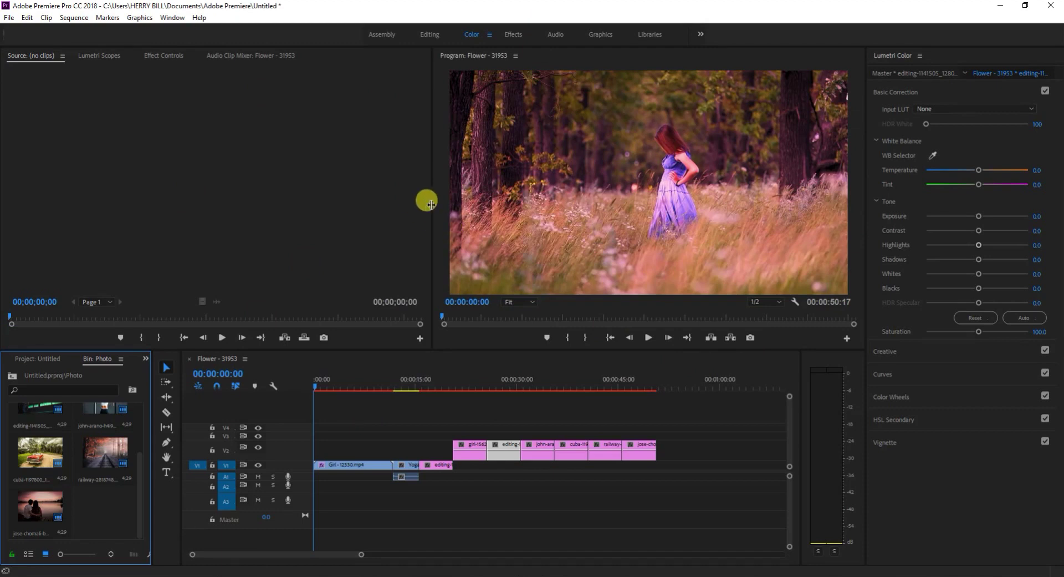
Reset the current Color workspace to its saved layout.
{"action": "left_click", "coordinate": [172, 21]}
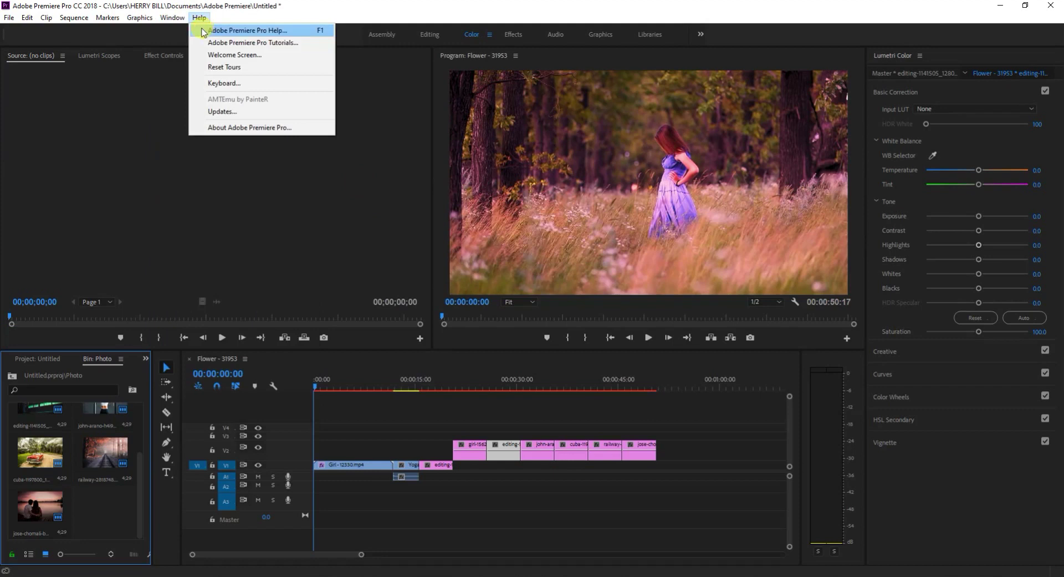
{"action": "mouse_move", "coordinate": [190, 32]}
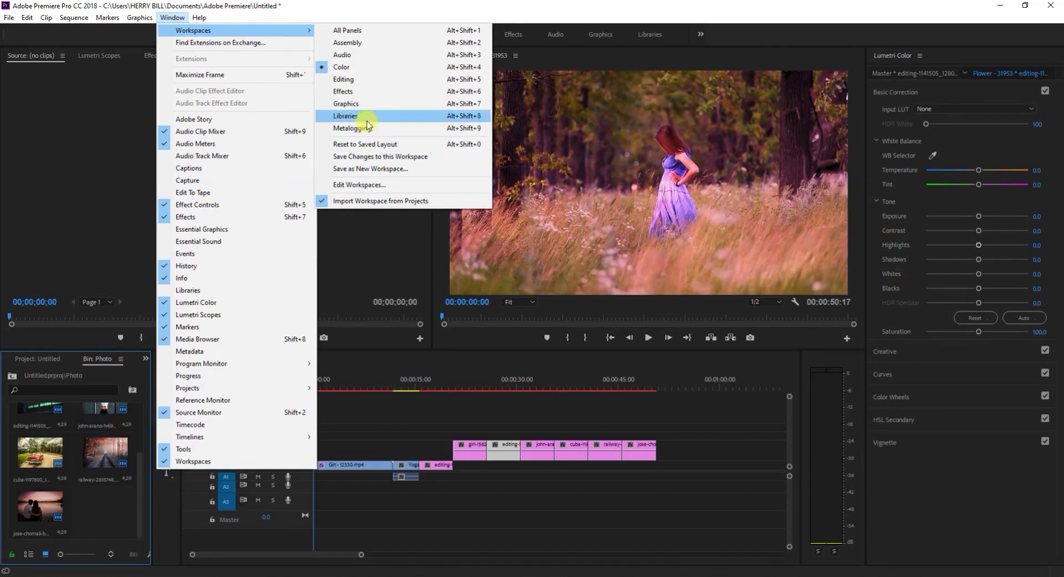
{"action": "left_click", "coordinate": [388, 145]}
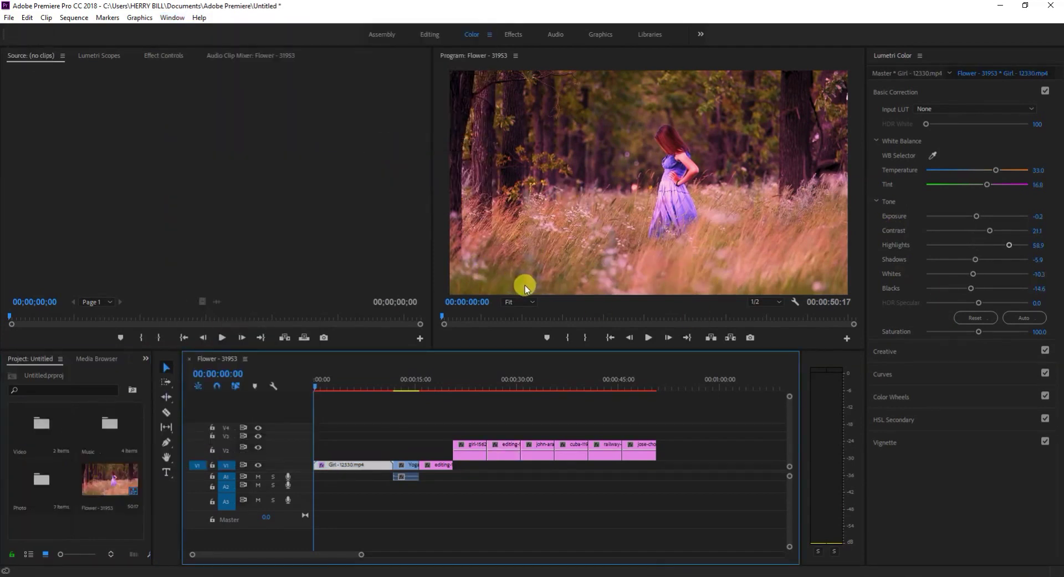
Open the Flower - 31953 sequence and scrub through its clips up to 00:00:44:11.
{"action": "left_click", "coordinate": [95, 489]}
{"action": "double_click", "coordinate": [94, 489]}
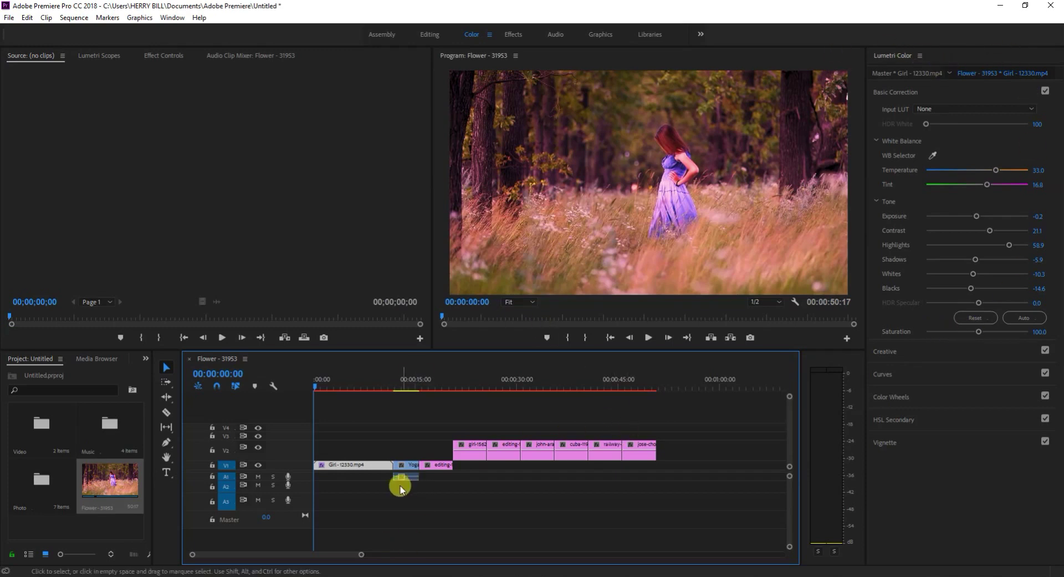
{"action": "left_click_drag", "start_coordinate": [316, 390], "coordinate": [615, 509]}
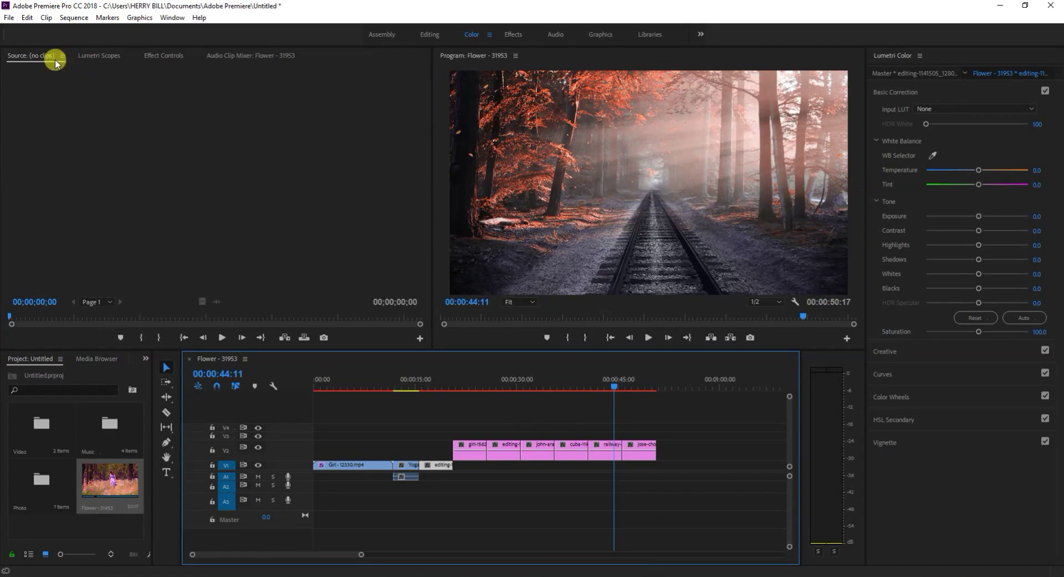
View the Lumetri Scopes for the current frame and return to the Source monitor.
{"action": "left_click", "coordinate": [160, 55]}
{"action": "left_click", "coordinate": [91, 55]}
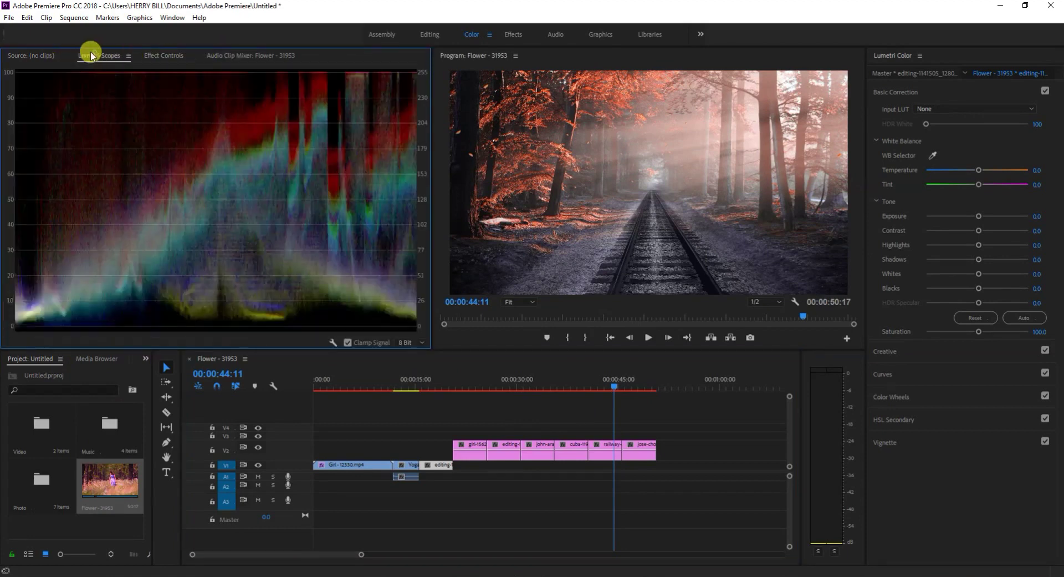
{"action": "left_click", "coordinate": [22, 56]}
{"action": "left_click", "coordinate": [101, 475]}
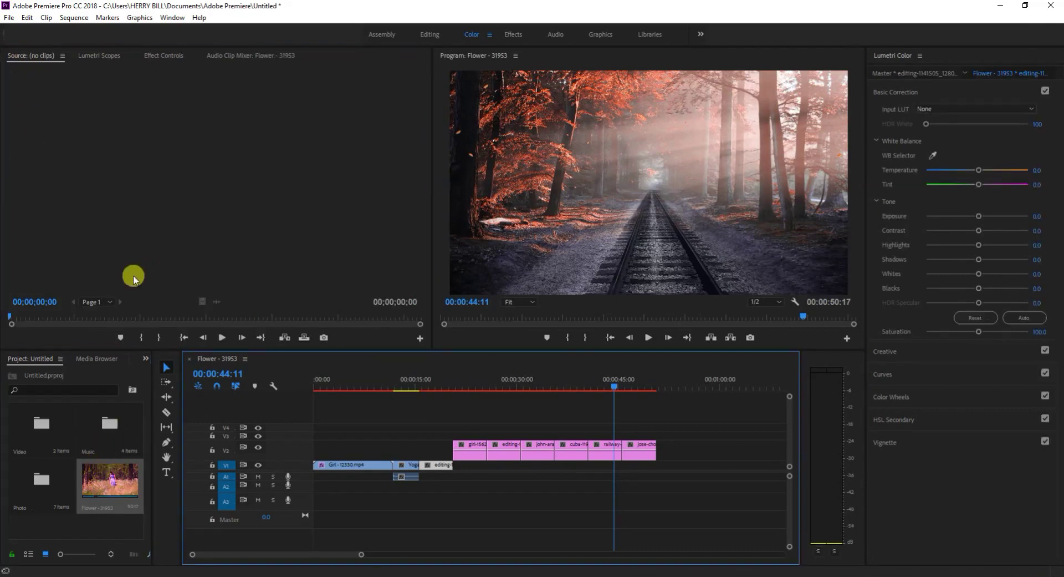
{"action": "left_click", "coordinate": [216, 336]}
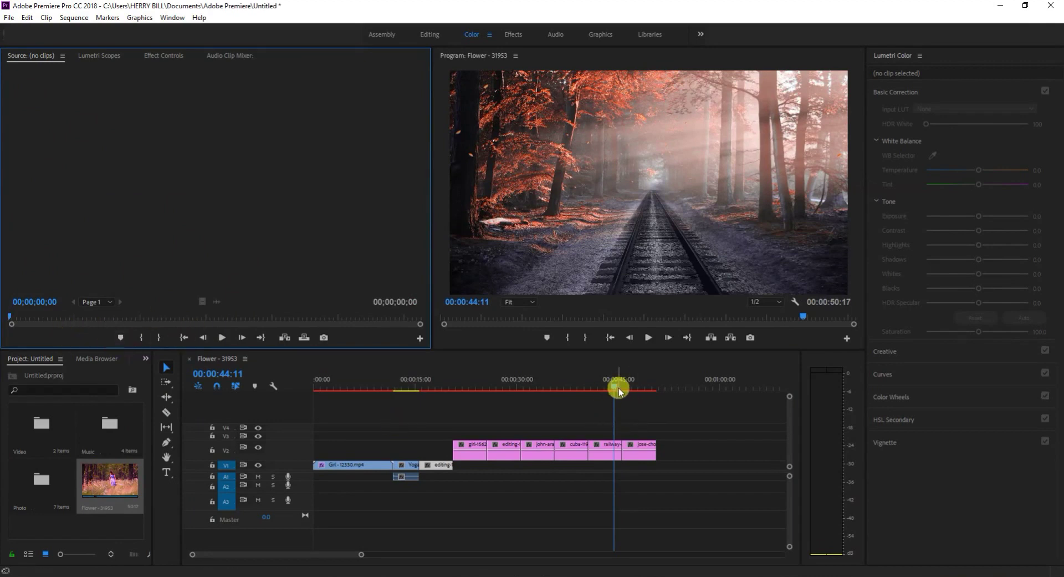
Move the playhead to 00:00:16:11, mark in and out points around the V1 clip there, and clear them.
{"action": "left_click_drag", "start_coordinate": [614, 385], "coordinate": [424, 473]}
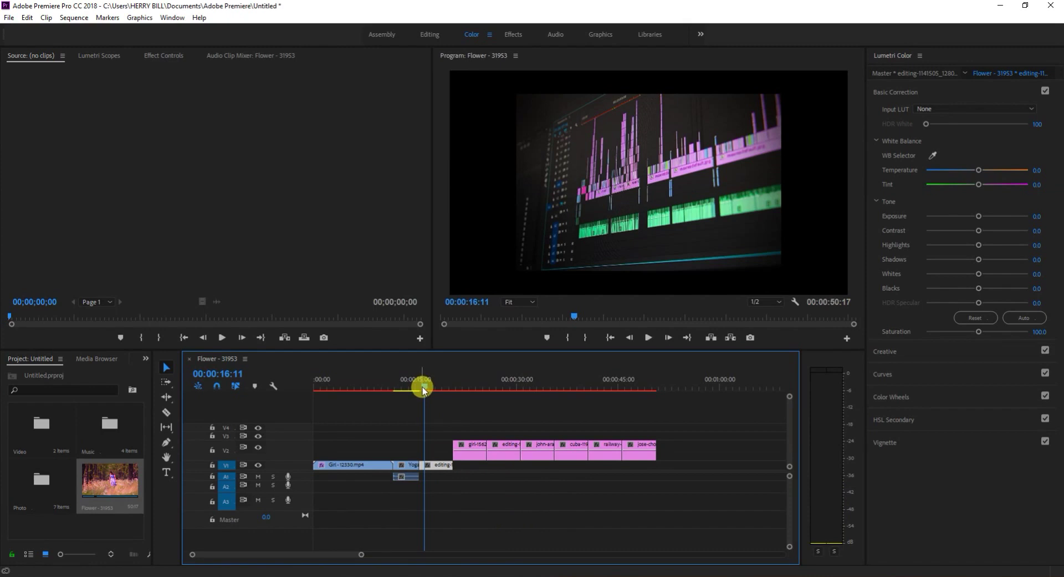
{"action": "key", "text": "x"}
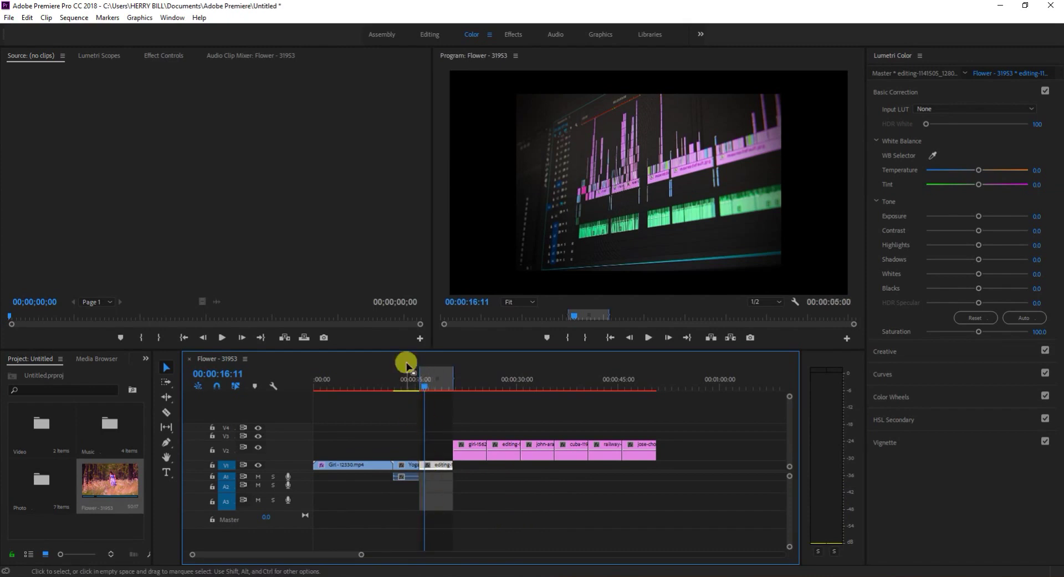
{"action": "left_click", "coordinate": [462, 503]}
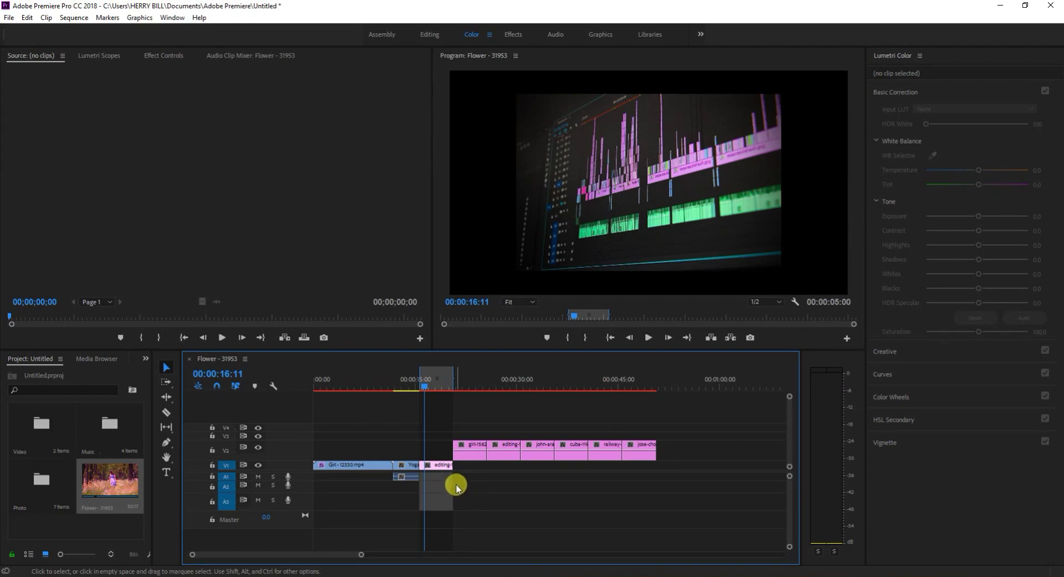
{"action": "key", "text": "ctrl+shift+x"}
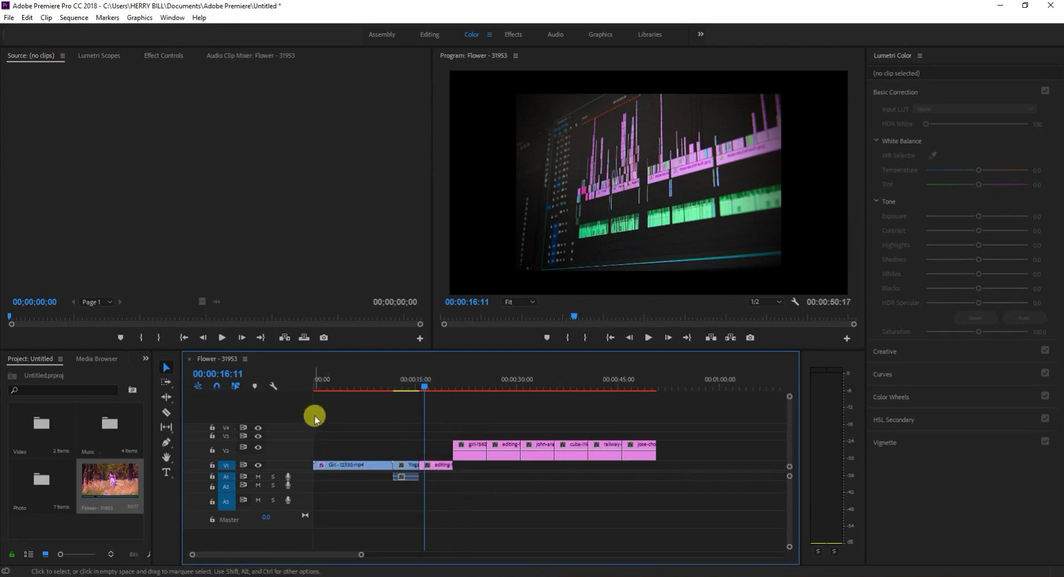
Mark in and out points around the selected clips from the sequence start, extending the out point to the end of the last clip.
{"action": "left_click_drag", "start_coordinate": [322, 418], "coordinate": [535, 506]}
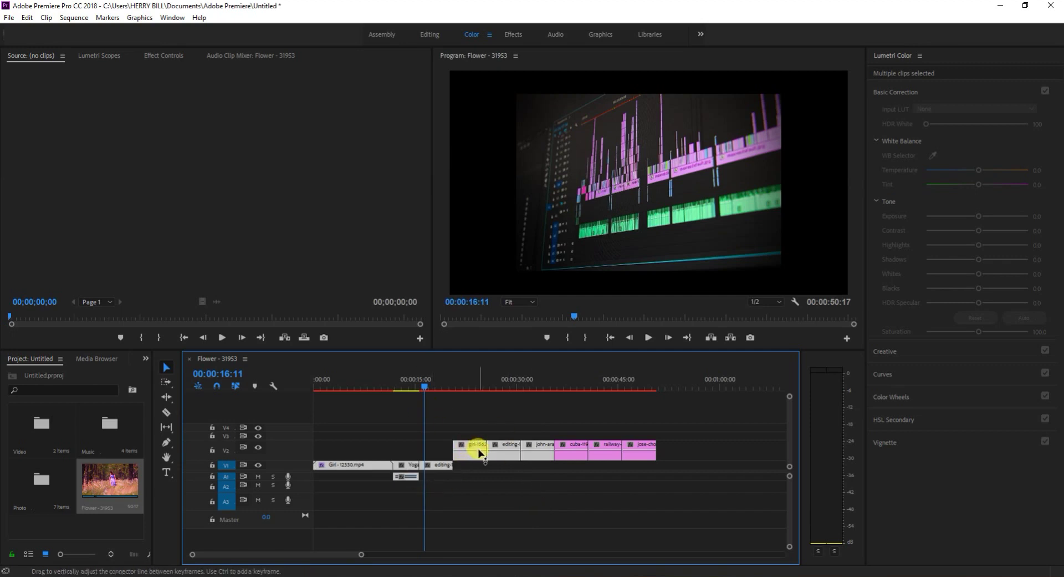
{"action": "key", "text": "slash"}
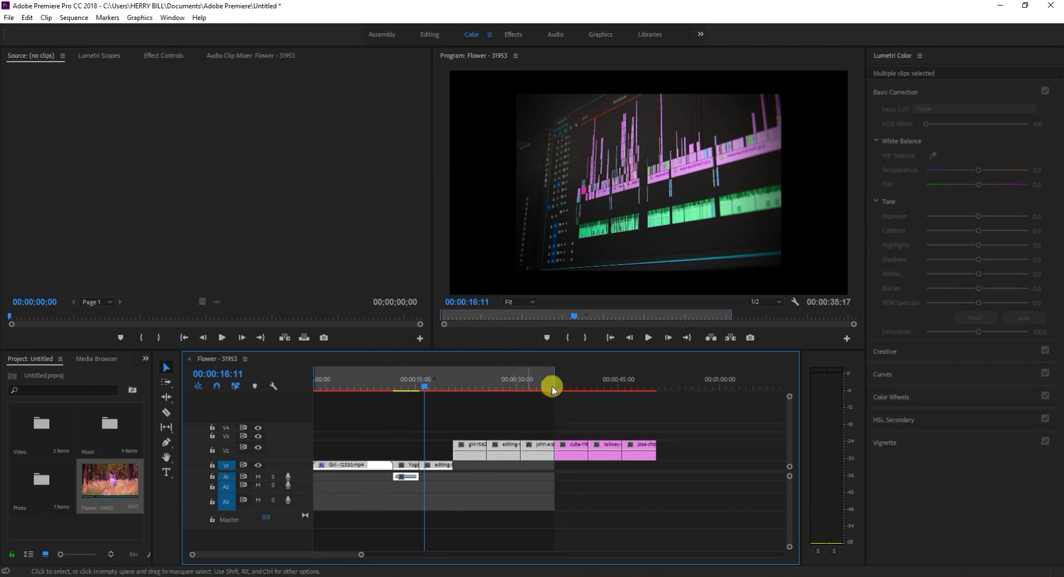
{"action": "mouse_move", "coordinate": [555, 380]}
{"action": "left_mouse_down"}
{"action": "mouse_move", "coordinate": [642, 379]}
{"action": "mouse_move", "coordinate": [521, 393]}
{"action": "mouse_move", "coordinate": [658, 391]}
{"action": "mouse_move", "coordinate": [666, 403]}
{"action": "mouse_move", "coordinate": [675, 384]}
{"action": "mouse_move", "coordinate": [656, 383]}
{"action": "left_mouse_up"}
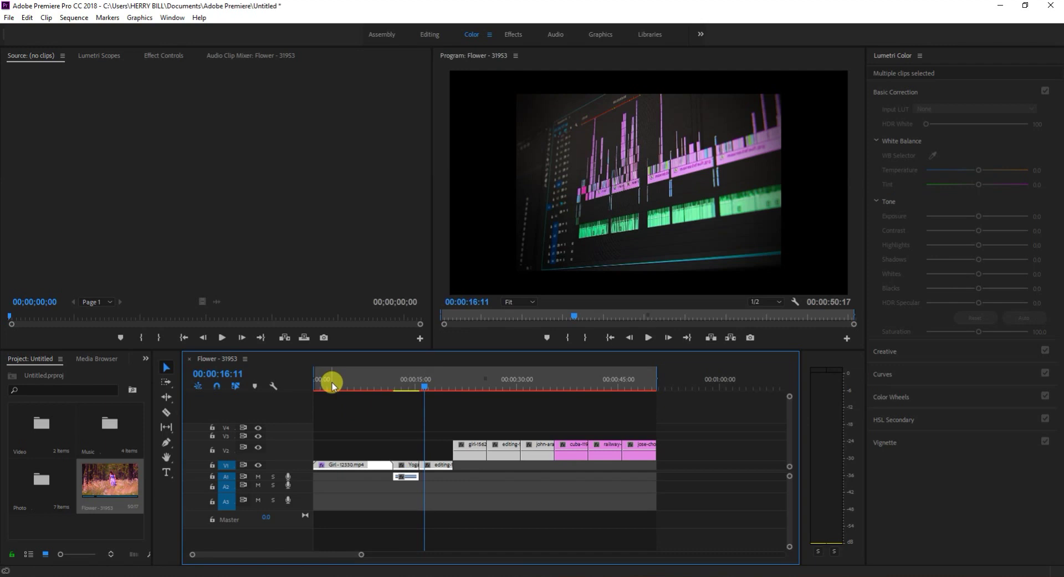
{"action": "left_click_drag", "start_coordinate": [424, 385], "coordinate": [584, 421]}
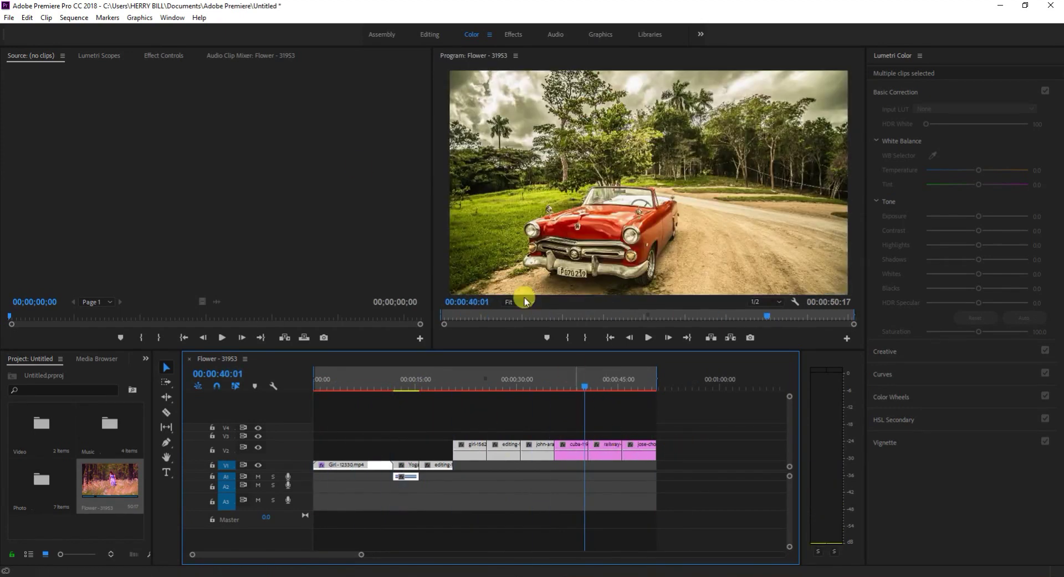
Open the media export settings for the marked range and set the format to H.264 without matching sequence settings.
{"action": "left_click", "coordinate": [9, 17]}
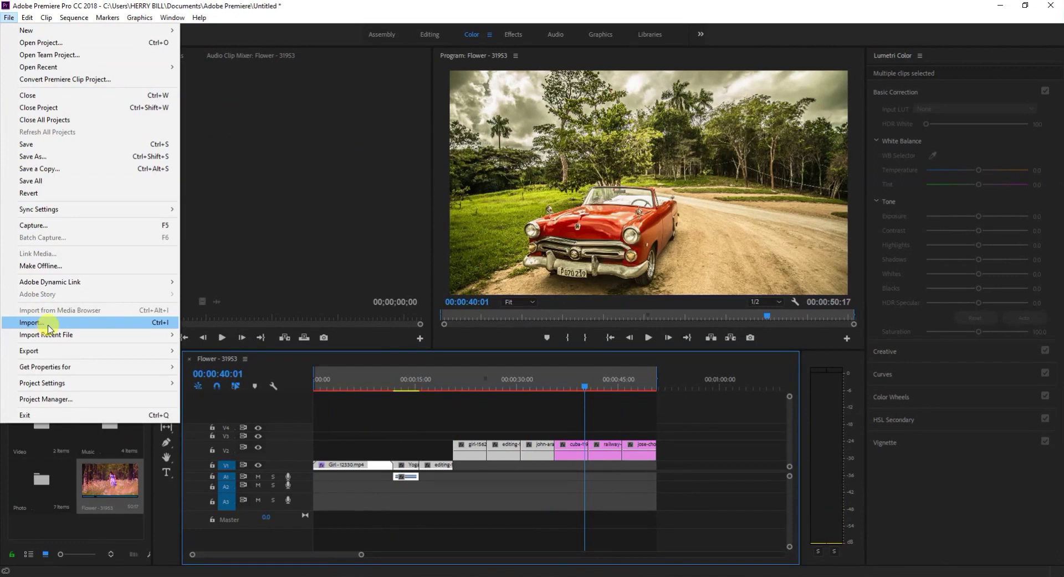
{"action": "mouse_move", "coordinate": [43, 358]}
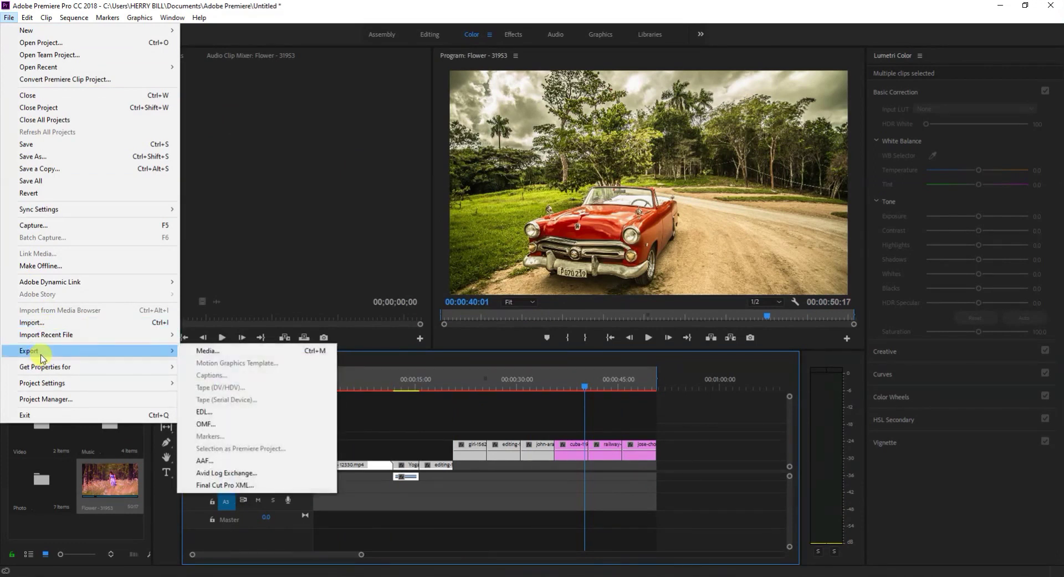
{"action": "left_click", "coordinate": [225, 357]}
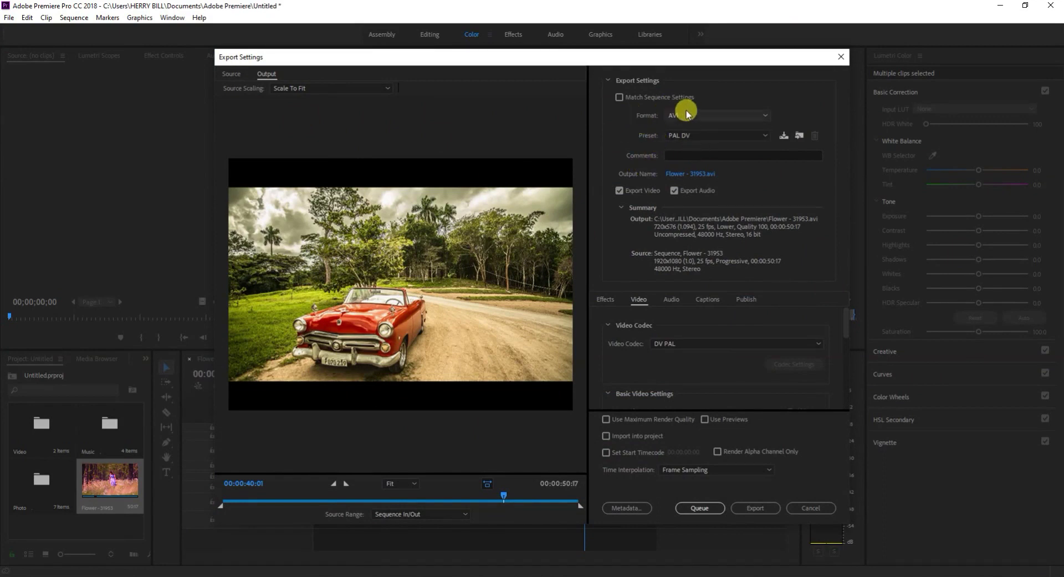
{"action": "left_click", "coordinate": [619, 98]}
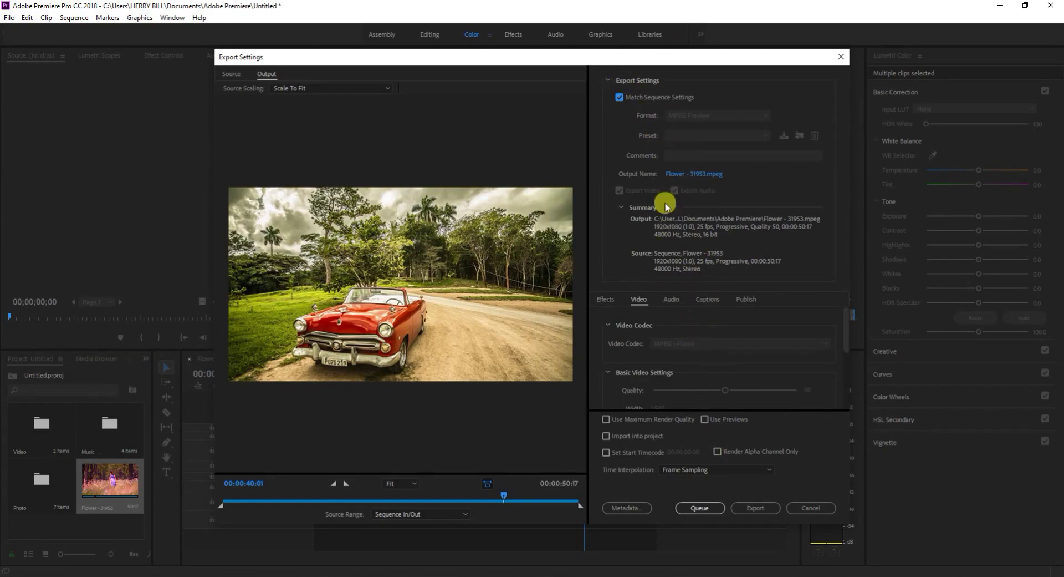
{"action": "left_click", "coordinate": [618, 98]}
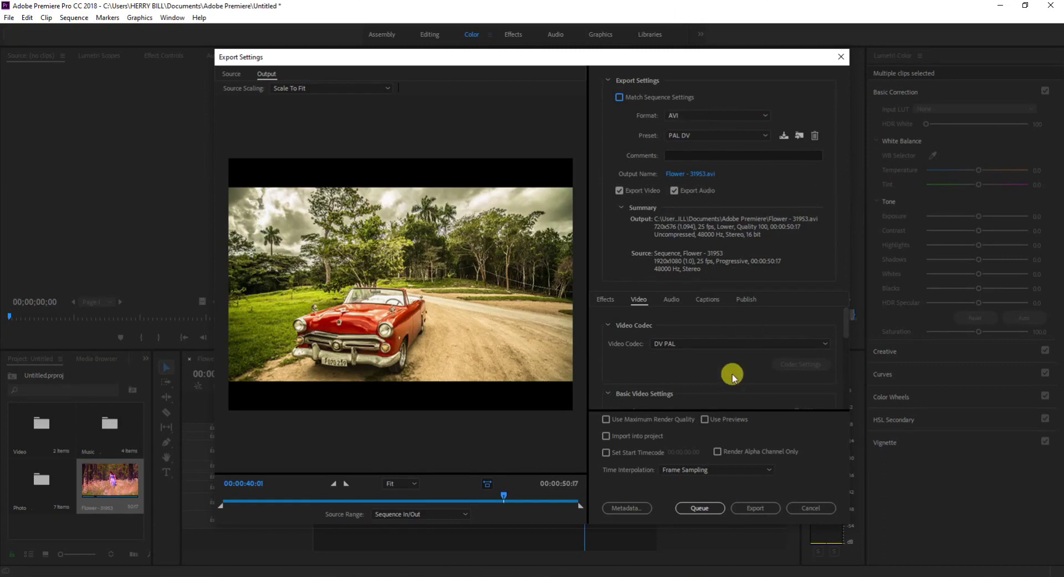
{"action": "left_click", "coordinate": [688, 117]}
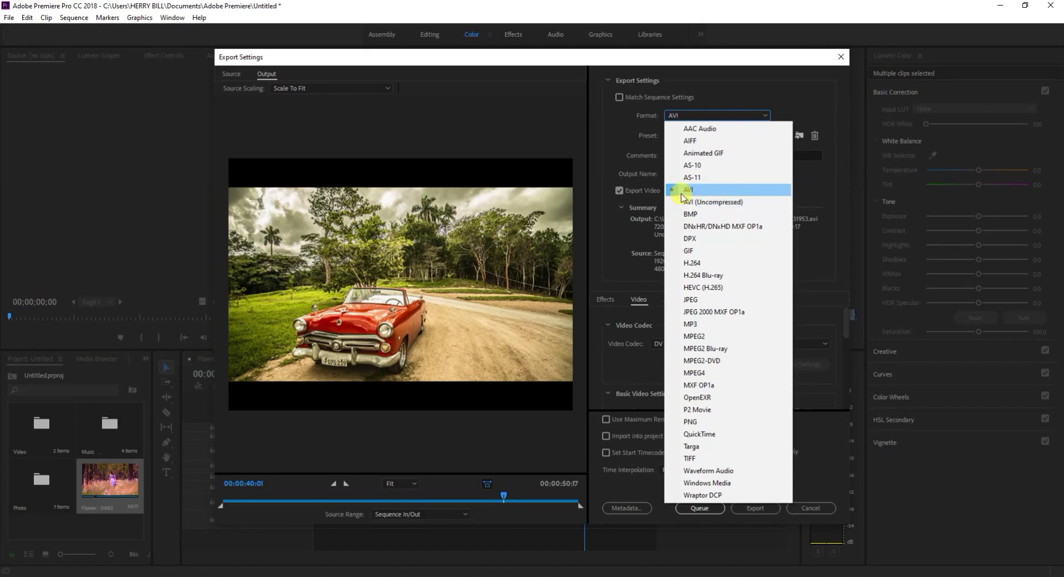
{"action": "left_click", "coordinate": [690, 264]}
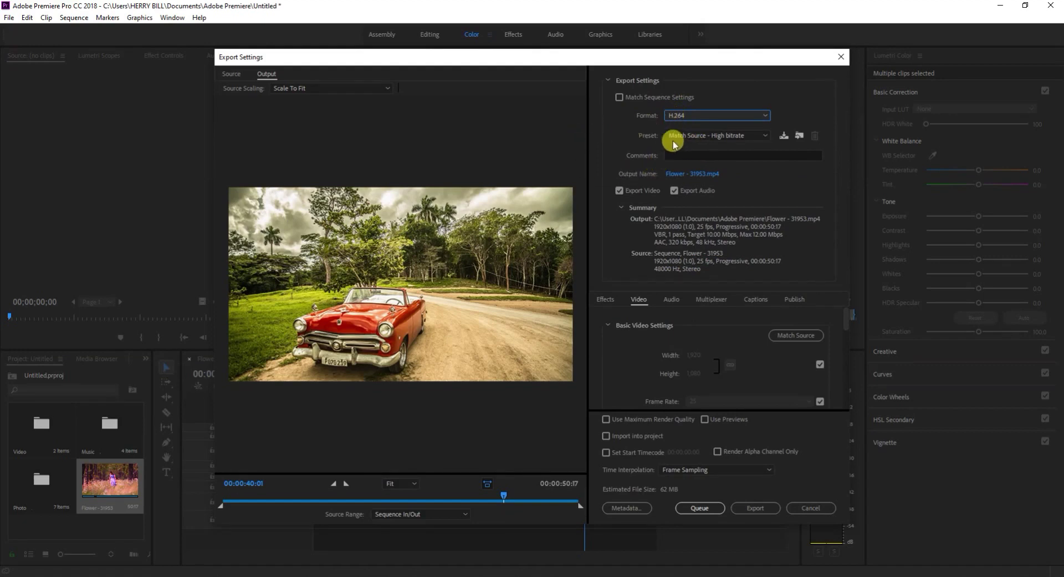
Review the available H.264 export presets, keeping Match Source - High bitrate.
{"action": "left_click", "coordinate": [750, 136]}
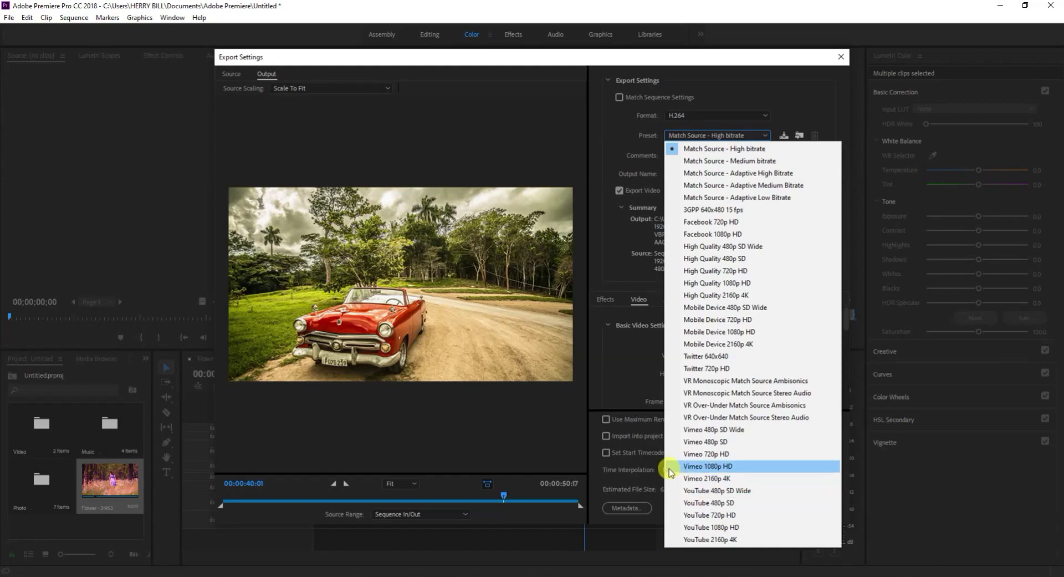
{"action": "left_click", "coordinate": [692, 503]}
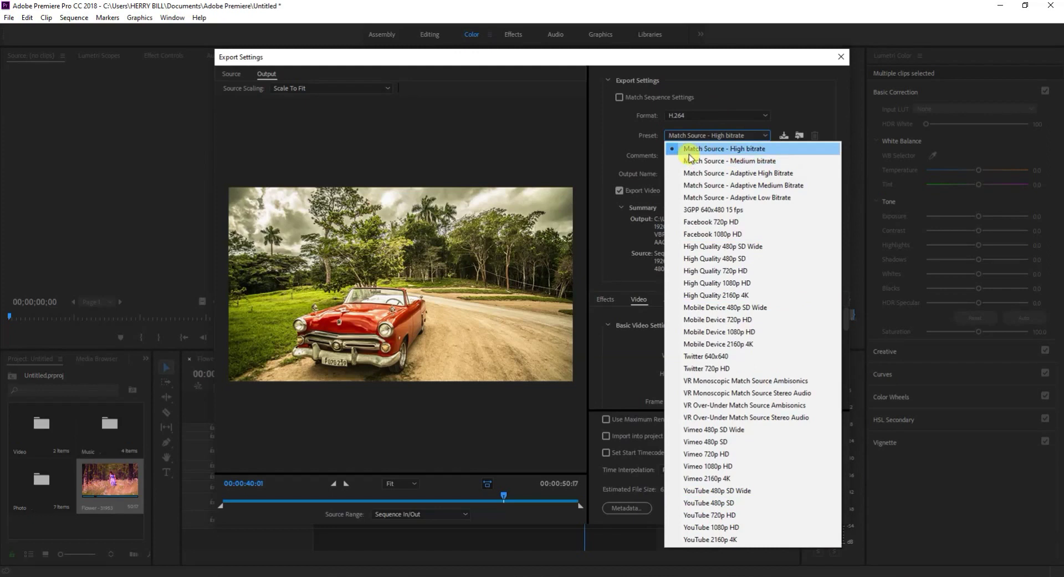
{"action": "left_click", "coordinate": [605, 149]}
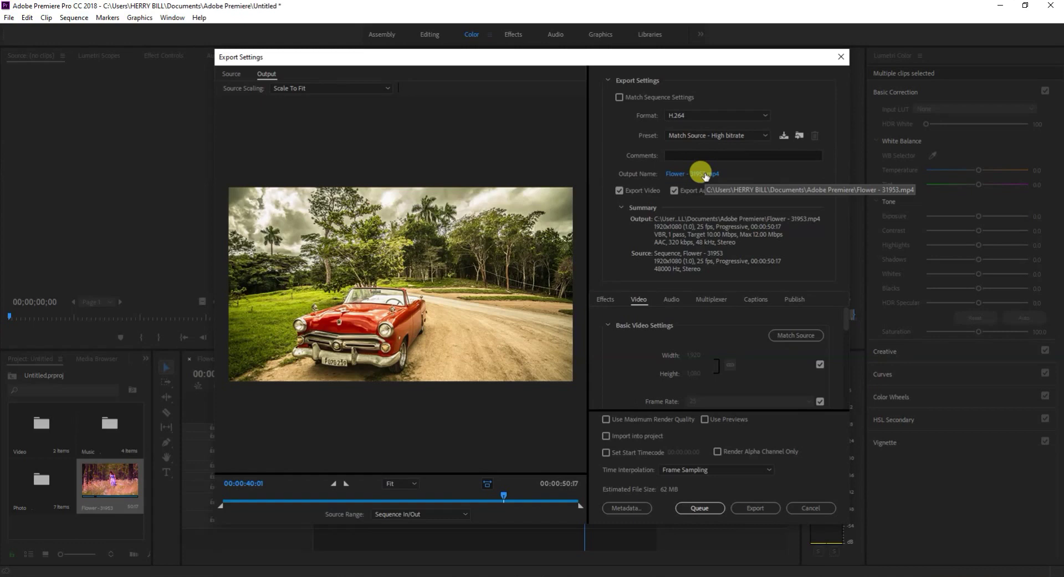
Set the export to save as Final Render in a new folder named Render Video inside the Adobe Premiere documents folder.
{"action": "left_click", "coordinate": [704, 174]}
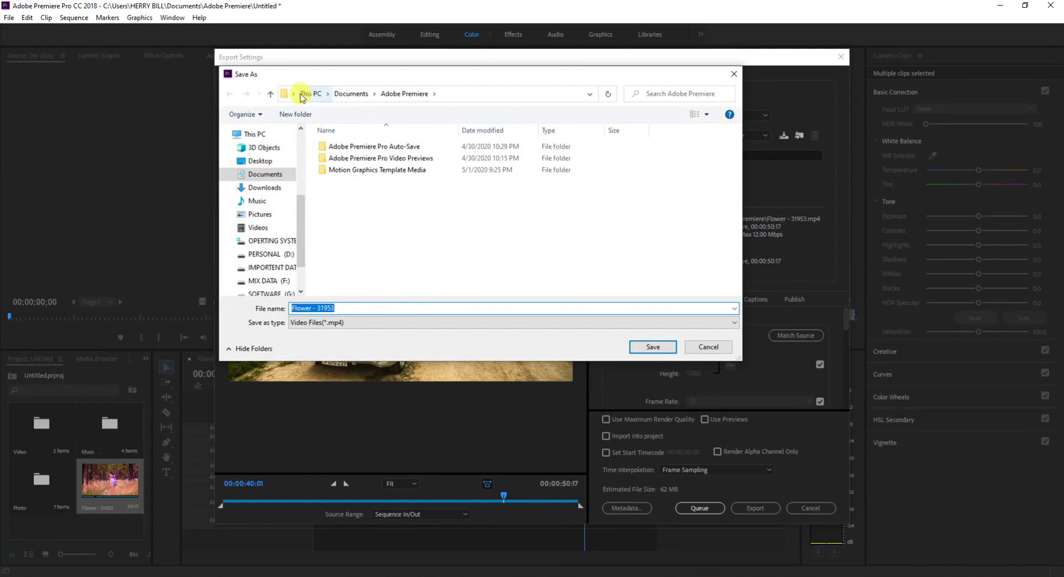
{"action": "right_click", "coordinate": [366, 201]}
{"action": "mouse_move", "coordinate": [482, 328]}
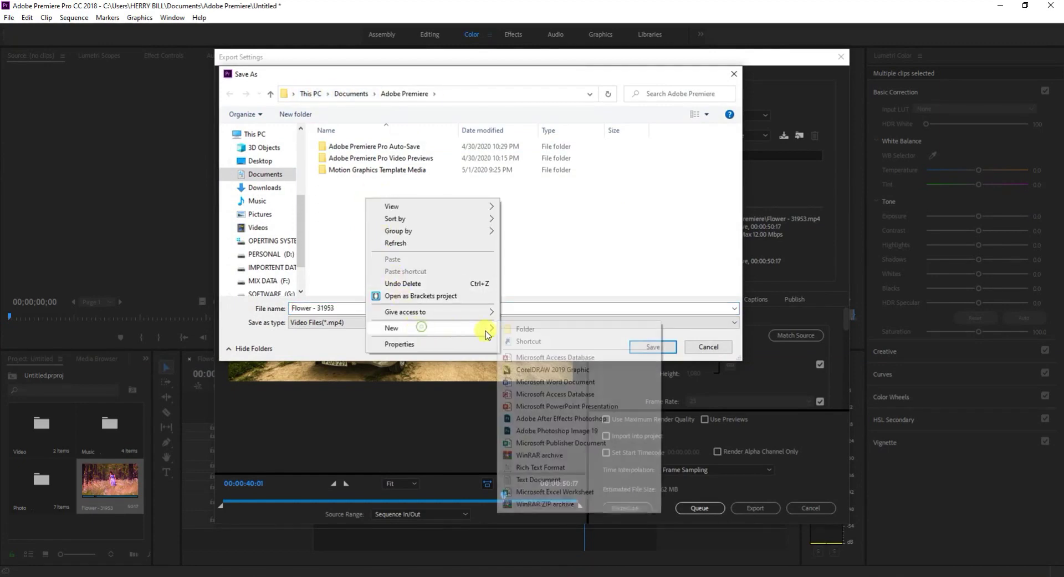
{"action": "left_click", "coordinate": [522, 329]}
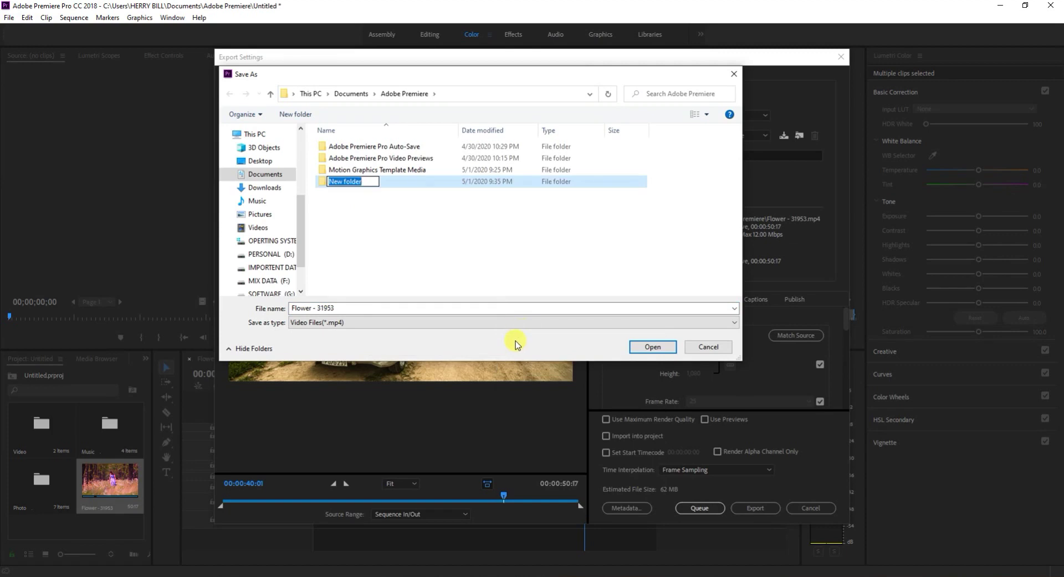
{"action": "type", "text": "Render Video"}
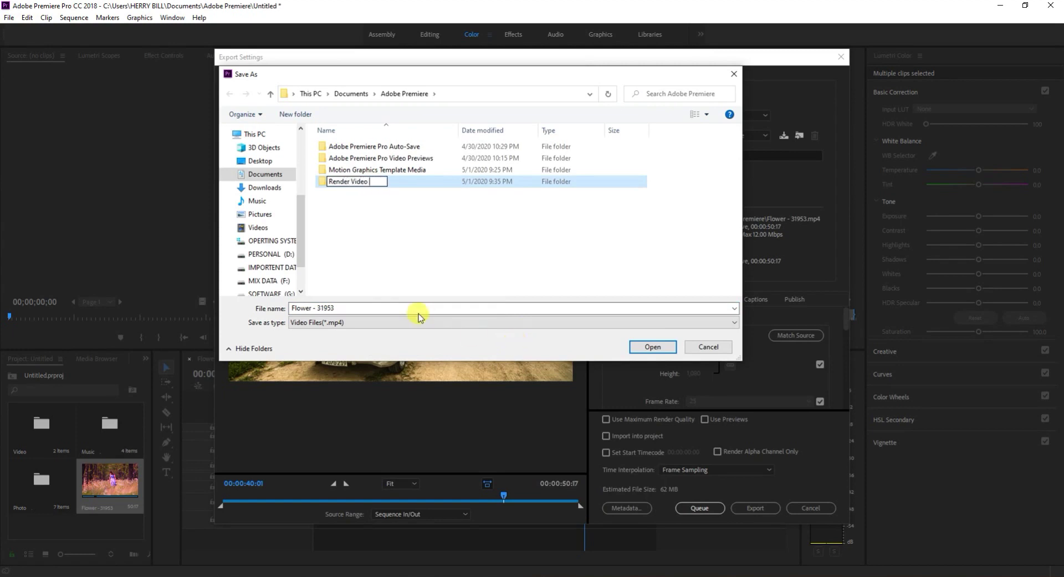
{"action": "left_click", "coordinate": [411, 180]}
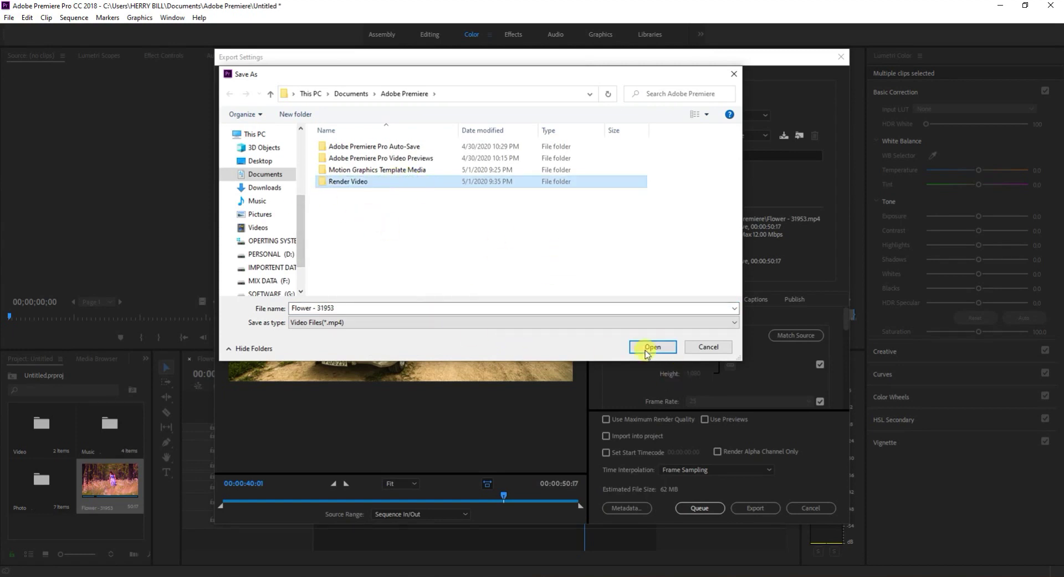
{"action": "left_click", "coordinate": [653, 346]}
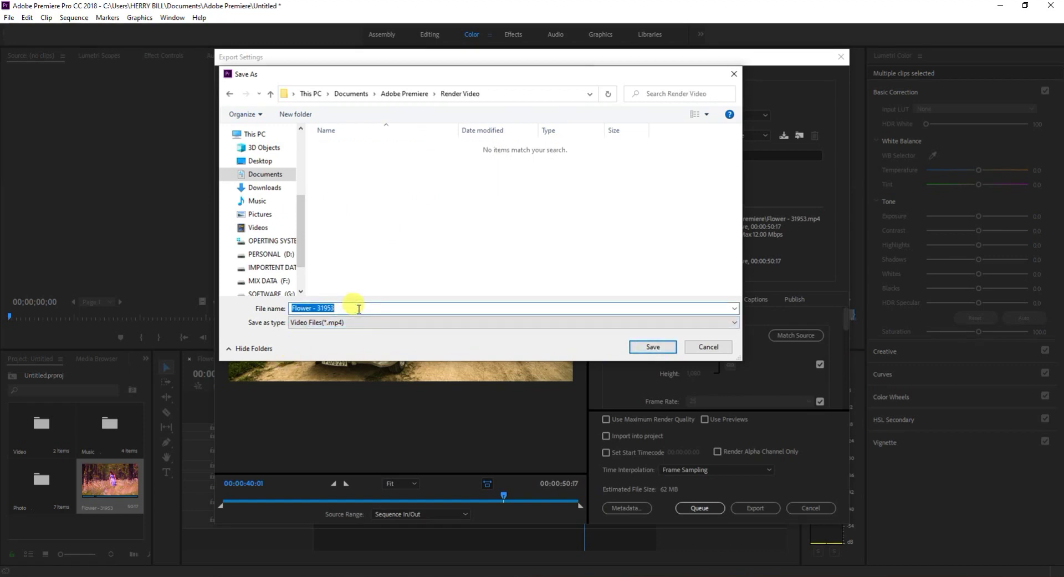
{"action": "type", "text": "Final Render"}
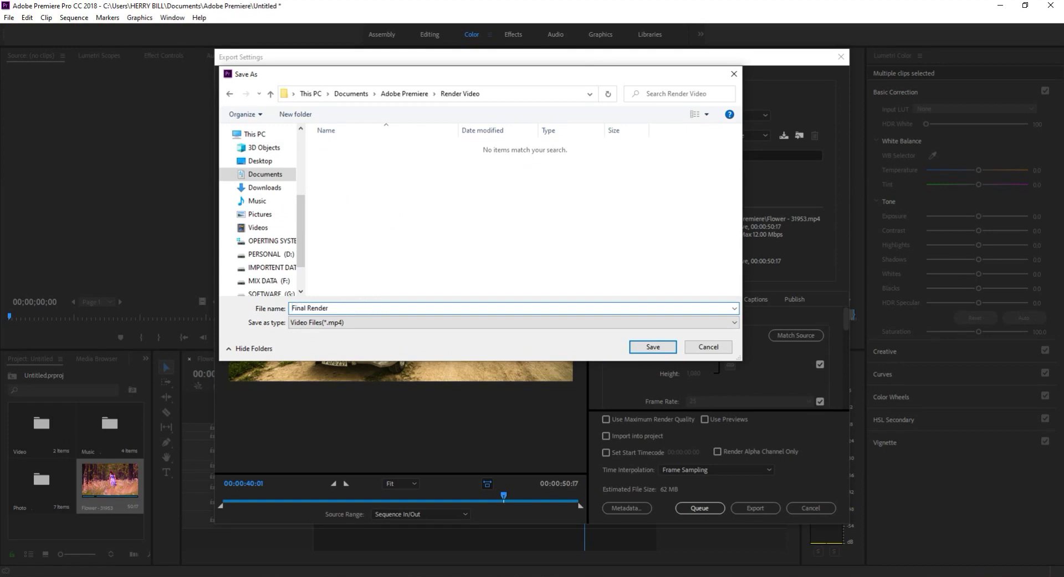
{"action": "left_click", "coordinate": [652, 346]}
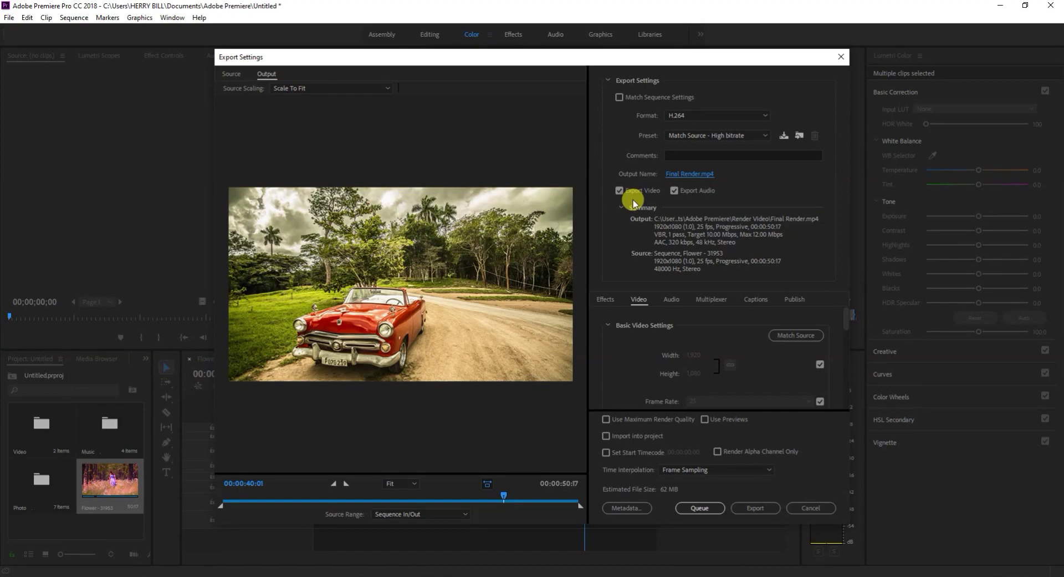
Exclude the audio from the export.
{"action": "left_click", "coordinate": [674, 190]}
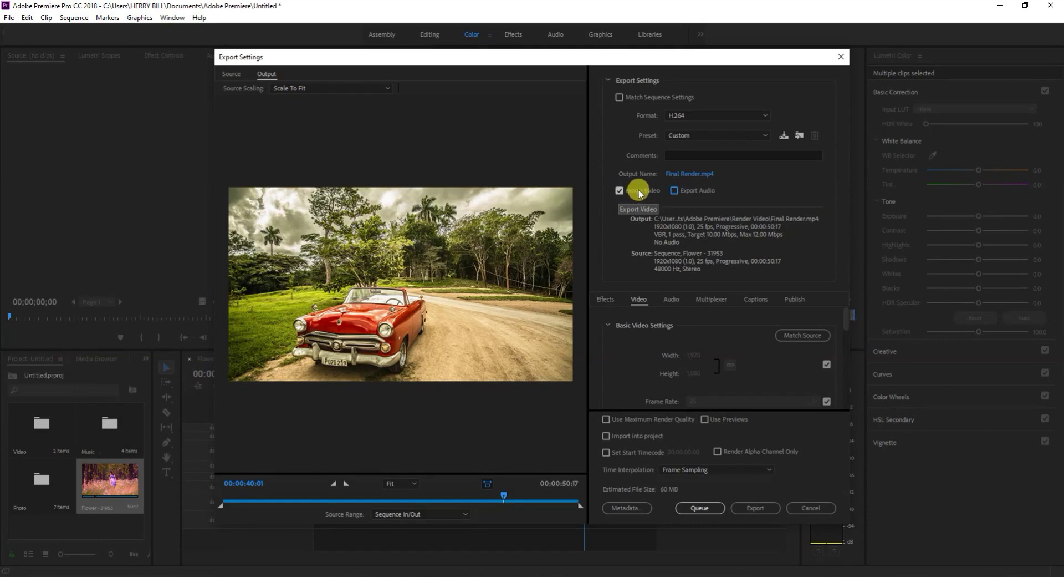
Include the audio in the export again and show the export's effects settings.
{"action": "left_click", "coordinate": [675, 191]}
{"action": "scroll", "coordinate": [658, 339], "scroll_direction": "down", "scroll_amount": 2}
{"action": "left_click", "coordinate": [605, 299]}
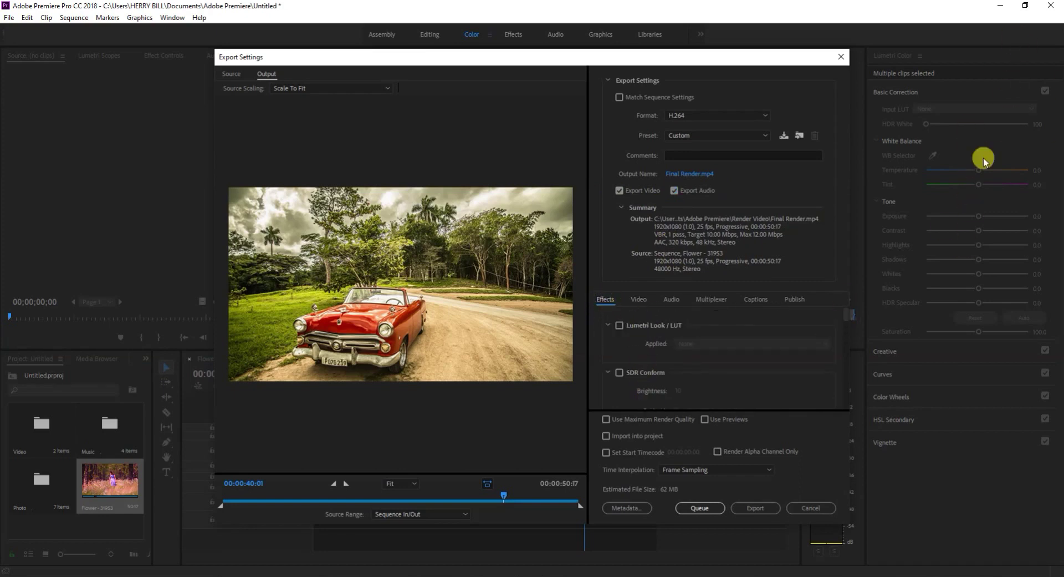
Enable Render at Maximum Depth in the export's video settings.
{"action": "left_click", "coordinate": [639, 302]}
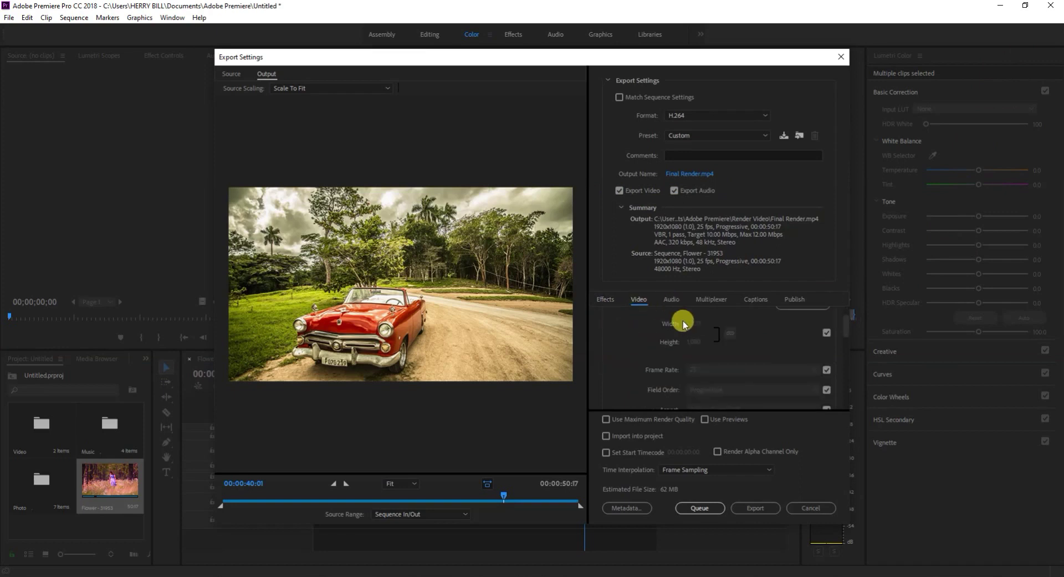
{"action": "scroll", "coordinate": [844, 332], "scroll_direction": "down", "scroll_amount": 2}
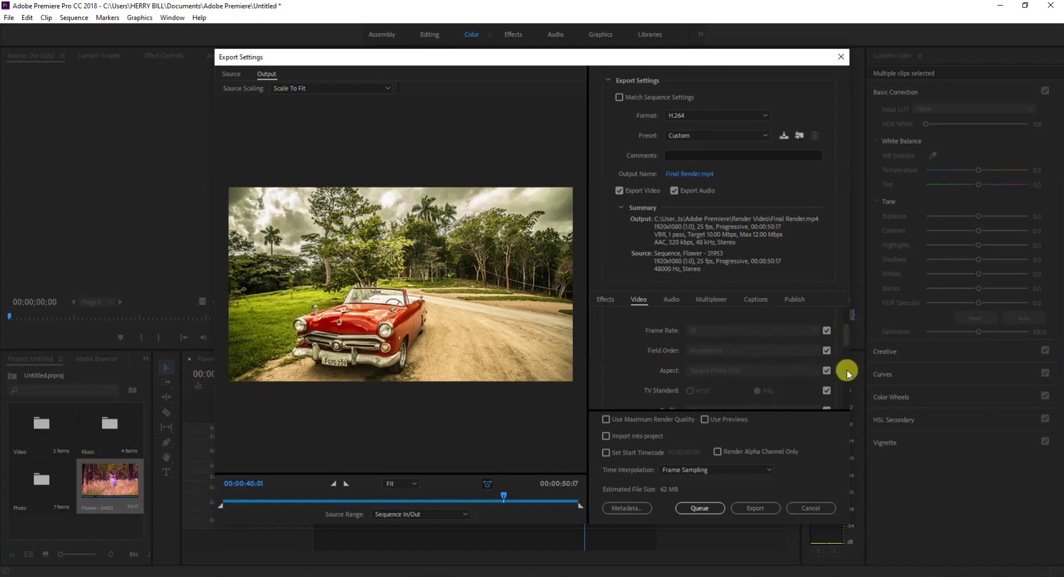
{"action": "scroll", "coordinate": [846, 343], "scroll_direction": "down", "scroll_amount": 1}
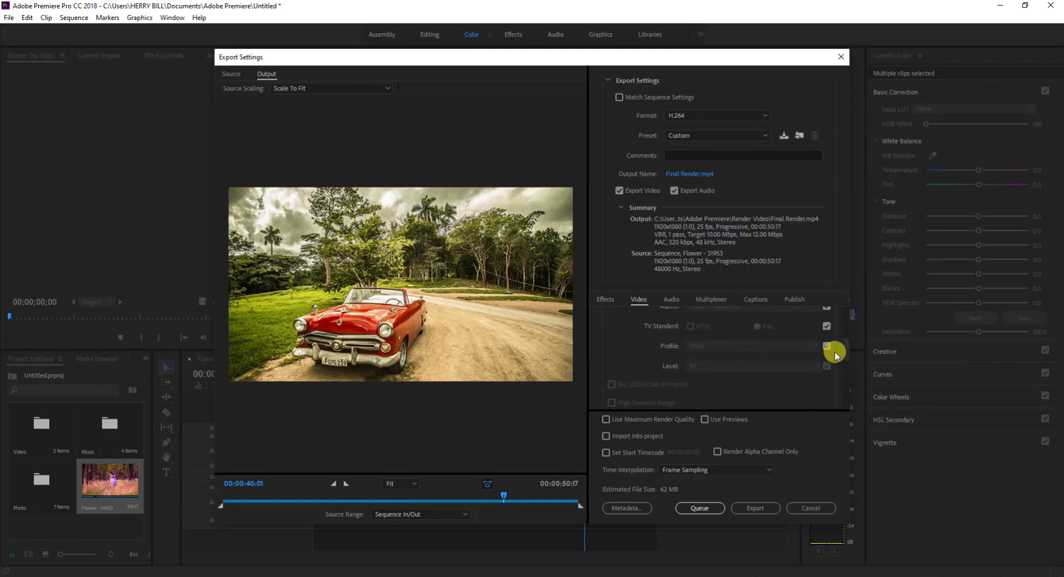
{"action": "left_click_drag", "start_coordinate": [843, 351], "coordinate": [845, 373]}
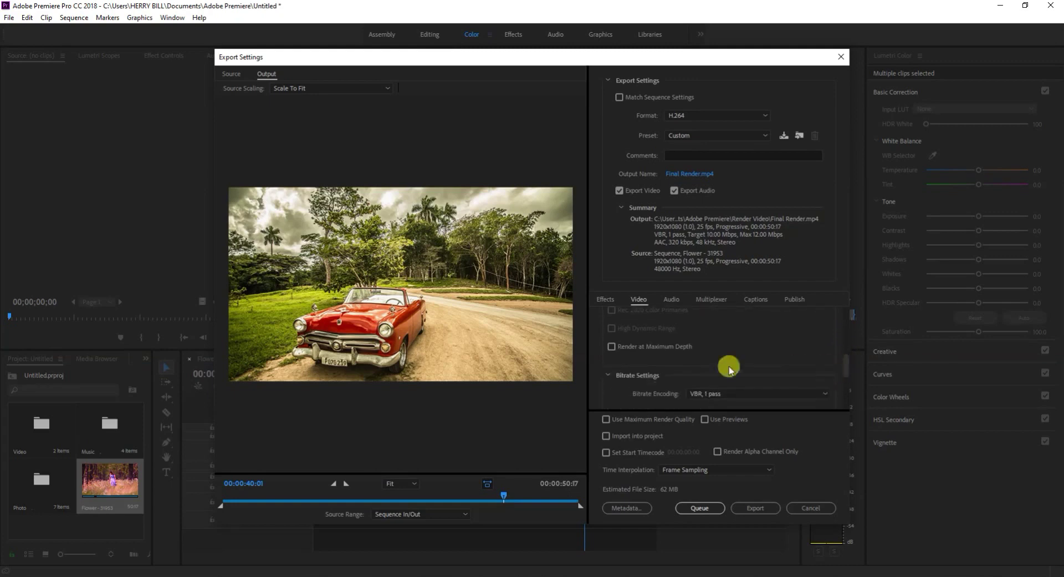
{"action": "left_click", "coordinate": [611, 347]}
Review the bitrate encoding options, keeping VBR, 1 pass.
{"action": "scroll", "coordinate": [847, 361], "scroll_direction": "down", "scroll_amount": 3}
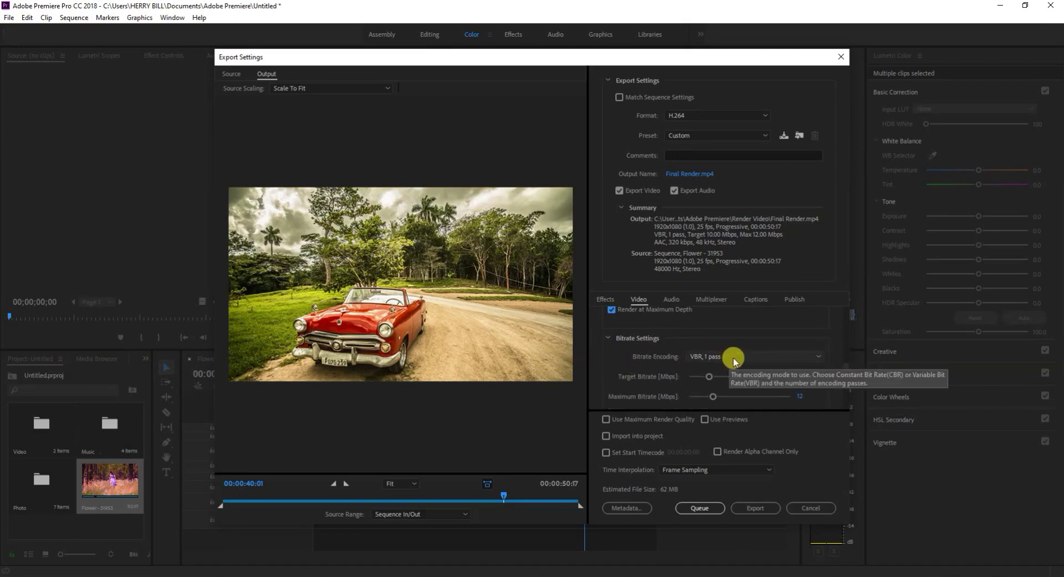
{"action": "left_click", "coordinate": [733, 358]}
{"action": "left_click", "coordinate": [665, 365]}
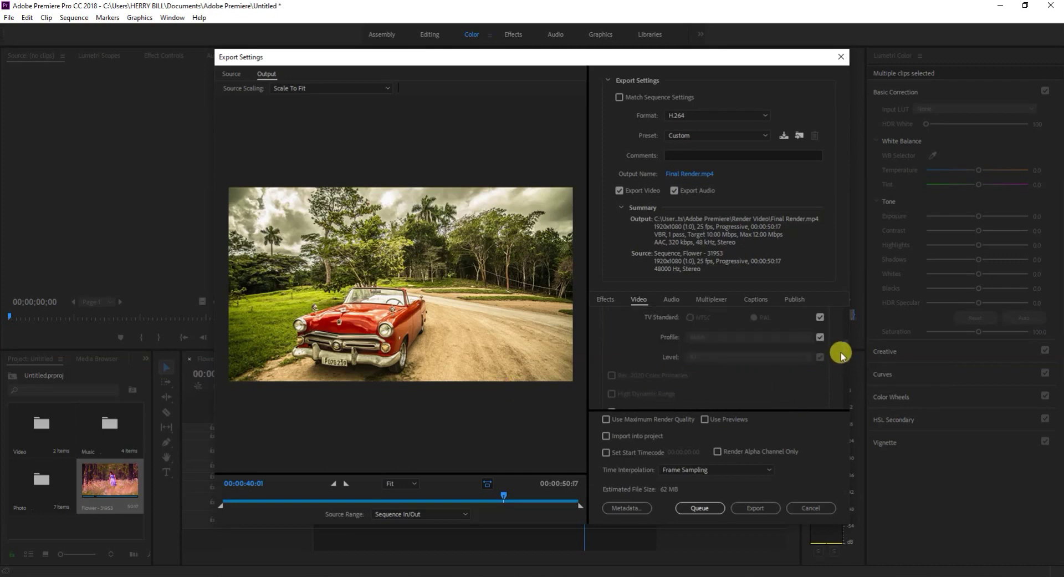
Raise the target and maximum bitrates to 50 Mbps, and bring only the target bitrate back down to 10.32 Mbps.
{"action": "scroll", "coordinate": [847, 377], "scroll_direction": "down", "scroll_amount": 2}
{"action": "scroll", "coordinate": [848, 383], "scroll_direction": "down", "scroll_amount": 1}
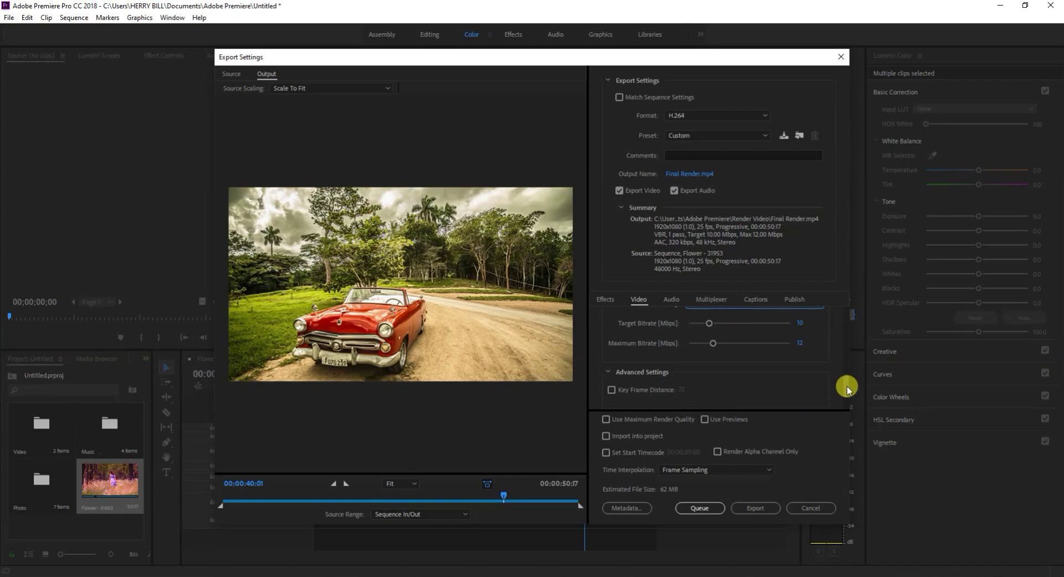
{"action": "scroll", "coordinate": [845, 385], "scroll_direction": "up", "scroll_amount": 1}
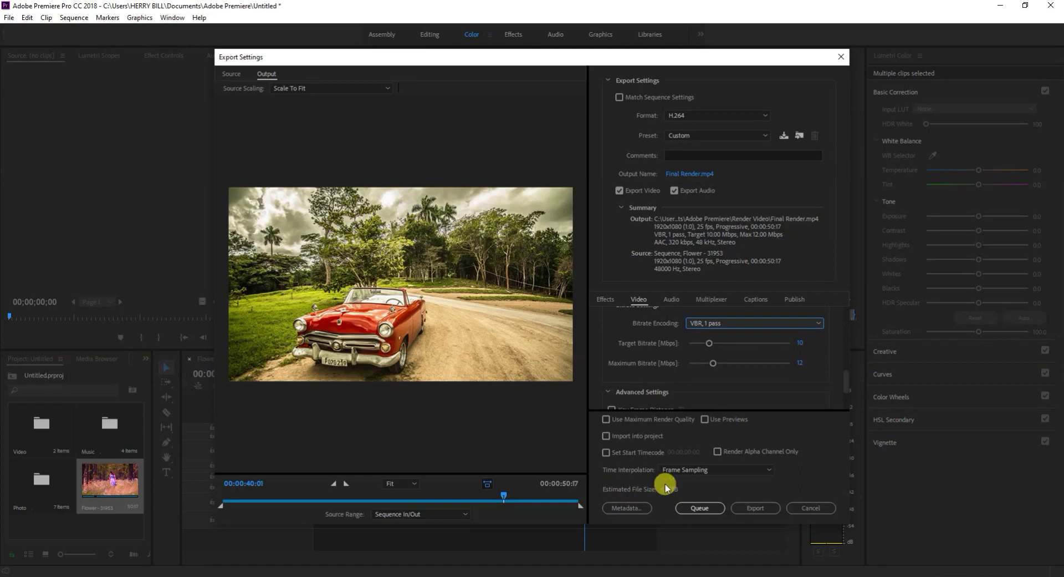
{"action": "left_click_drag", "start_coordinate": [709, 344], "coordinate": [750, 343]}
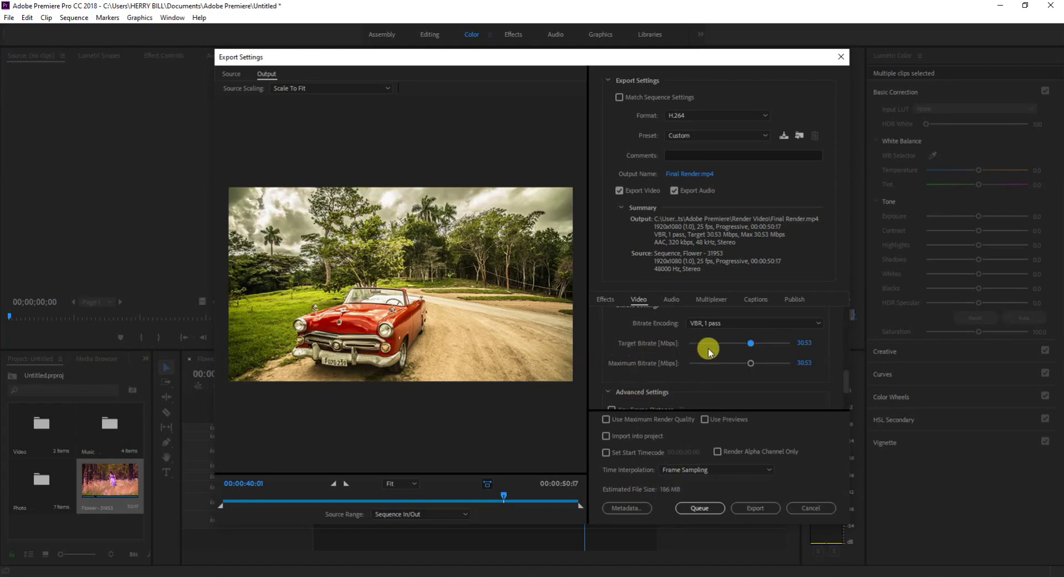
{"action": "left_click_drag", "start_coordinate": [751, 345], "coordinate": [777, 345]}
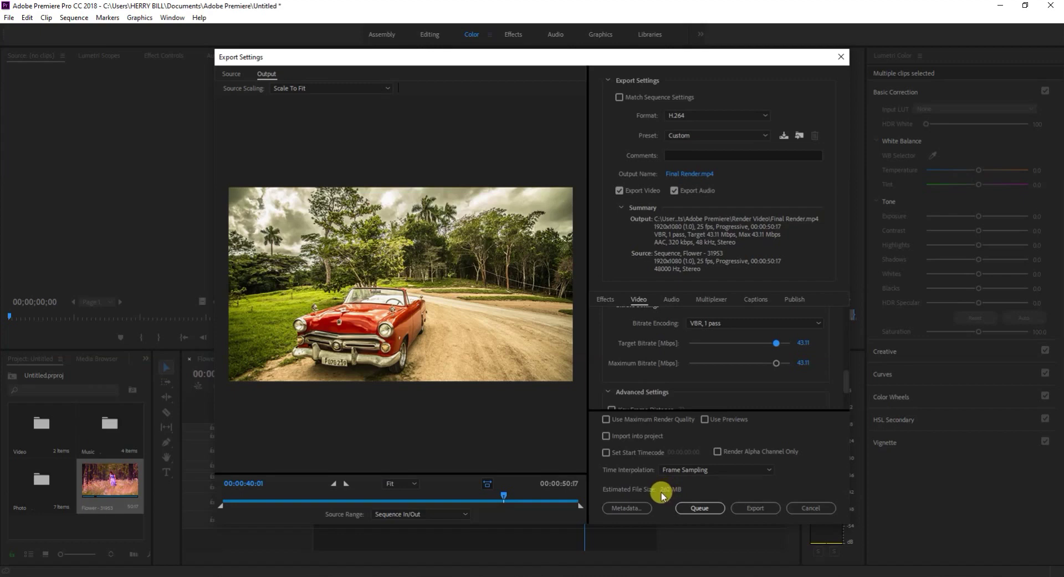
{"action": "left_click_drag", "start_coordinate": [777, 343], "coordinate": [799, 343]}
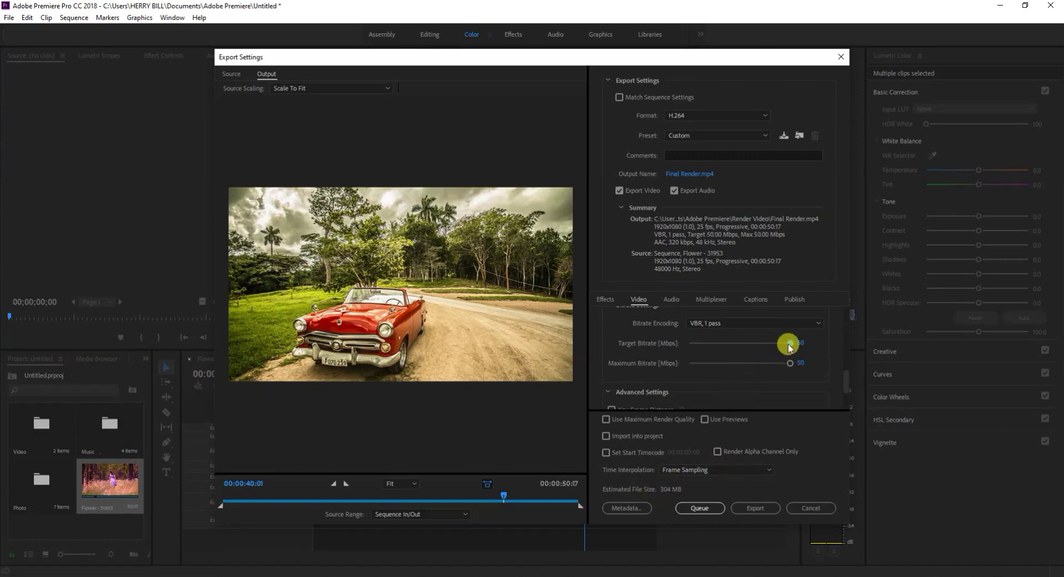
{"action": "left_click_drag", "start_coordinate": [791, 346], "coordinate": [710, 348]}
{"action": "left_click_drag", "start_coordinate": [709, 346], "coordinate": [708, 346]}
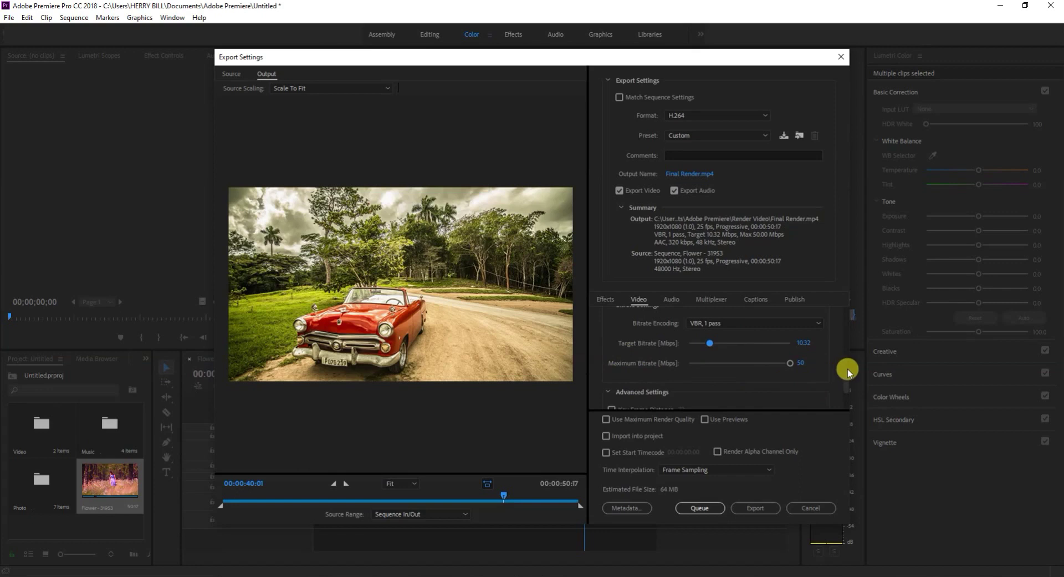
Enable maximum render quality with time interpolation kept at Frame Sampling, and export the video.
{"action": "left_click_drag", "start_coordinate": [846, 376], "coordinate": [848, 397]}
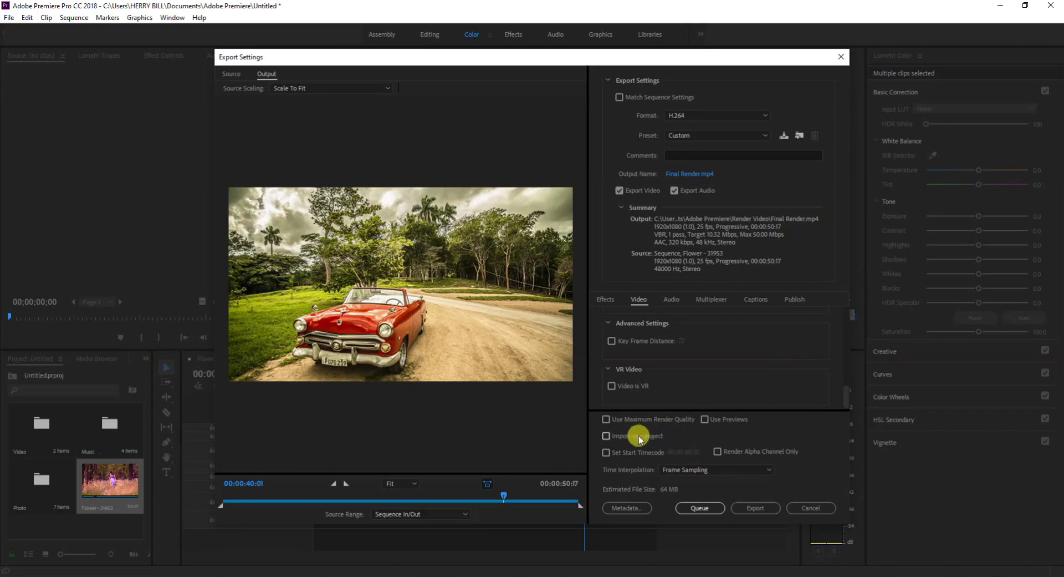
{"action": "left_click", "coordinate": [607, 421]}
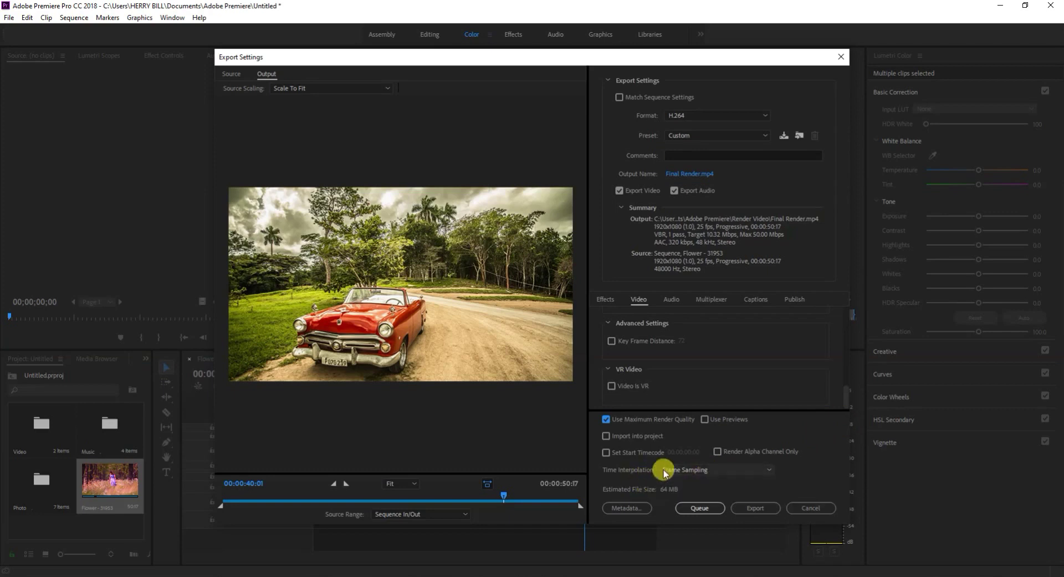
{"action": "left_click", "coordinate": [691, 471]}
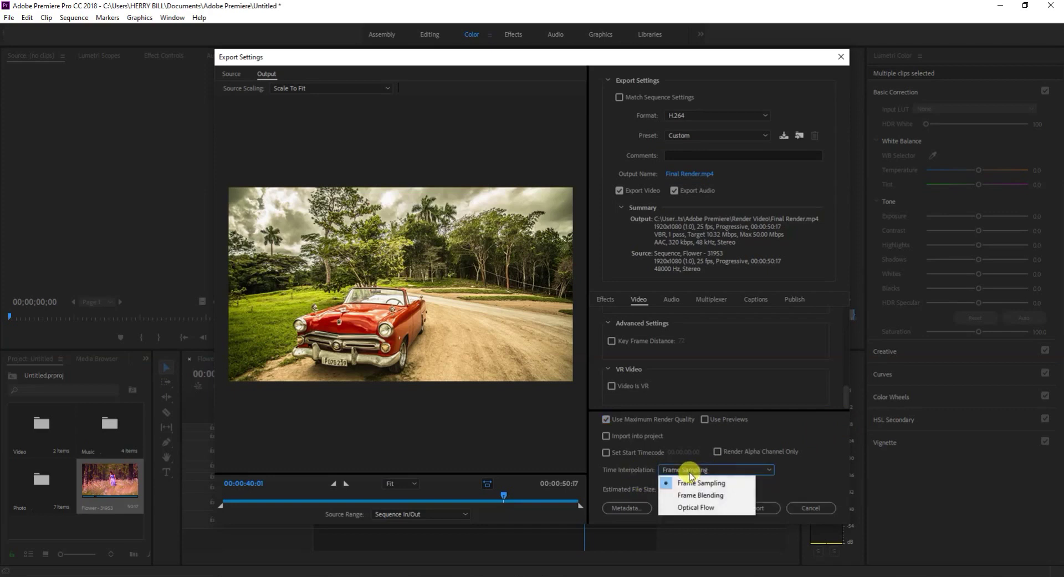
{"action": "left_click", "coordinate": [690, 473]}
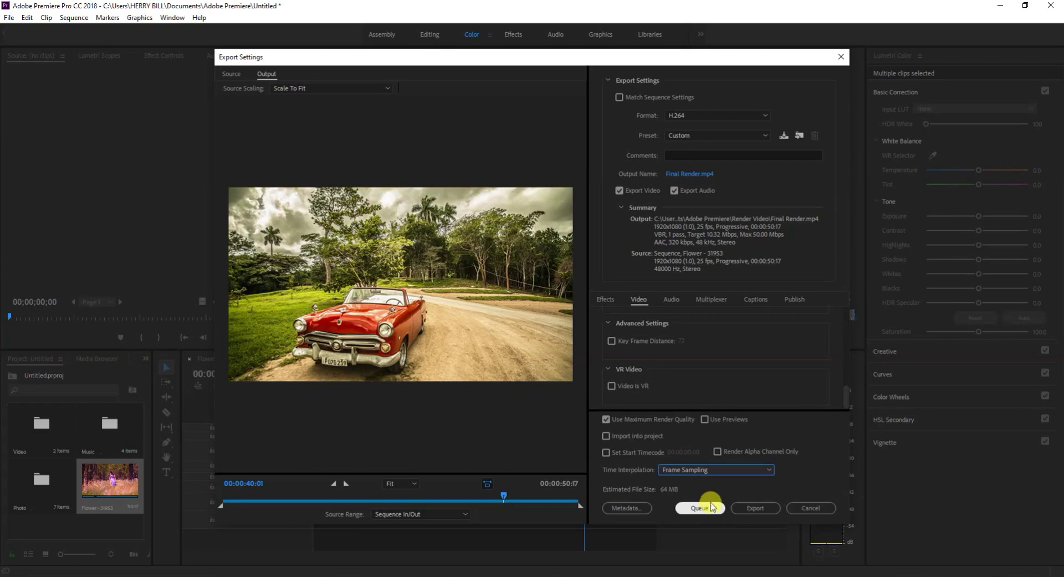
{"action": "left_click", "coordinate": [757, 508]}
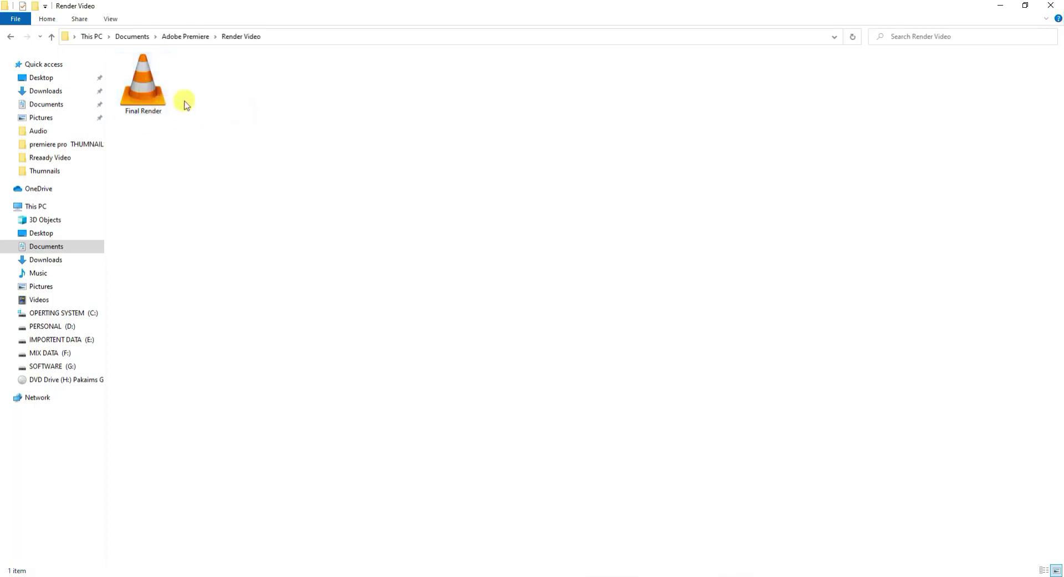
Play the exported Final Render video in VLC media player and skip ahead to about its midpoint to check it.
{"action": "double_click", "coordinate": [147, 77]}
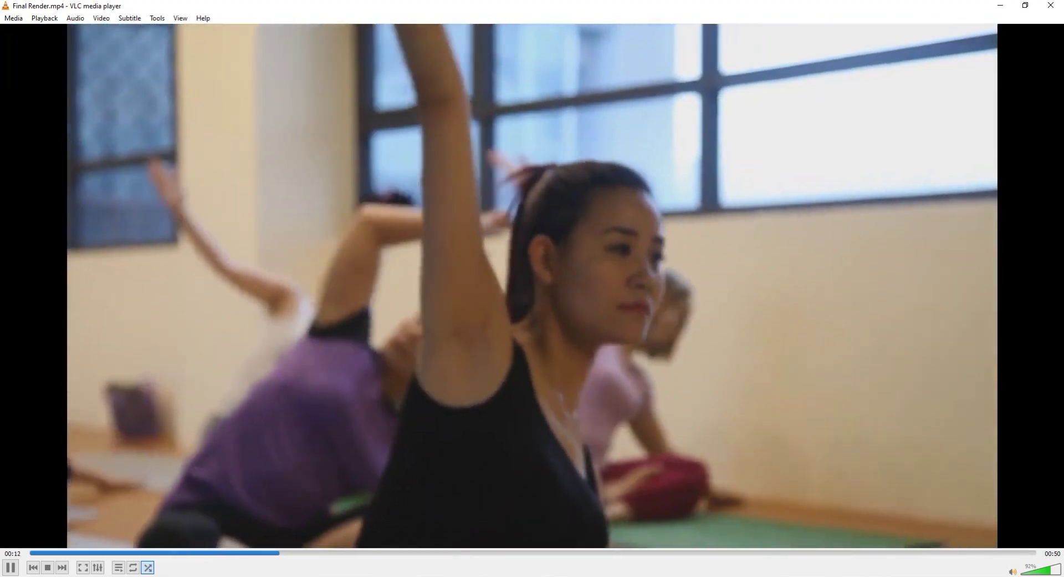
{"action": "key", "text": "space"}
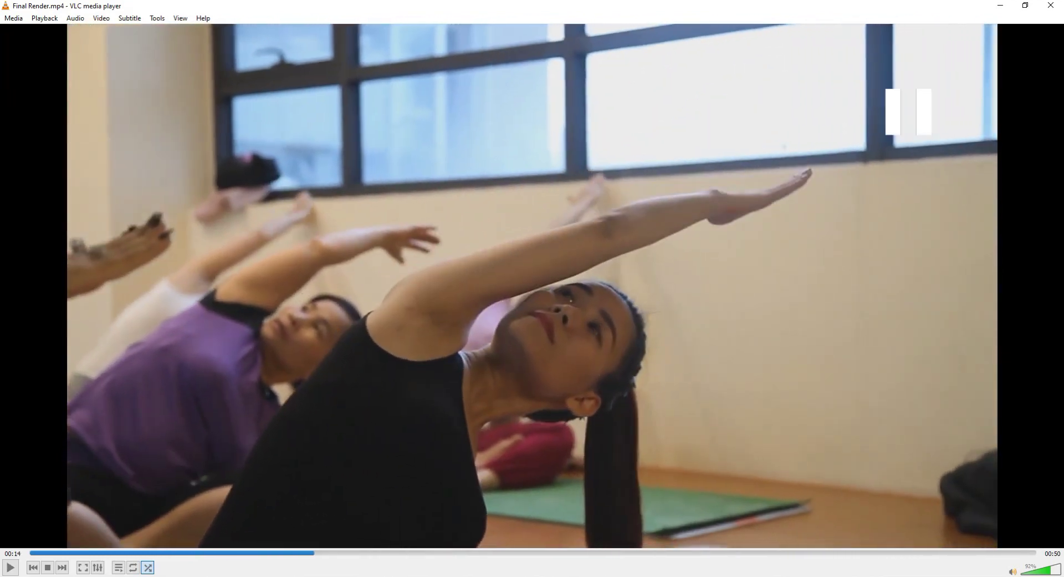
{"action": "left_click_drag", "start_coordinate": [471, 553], "coordinate": [530, 554]}
{"action": "key", "text": "space"}
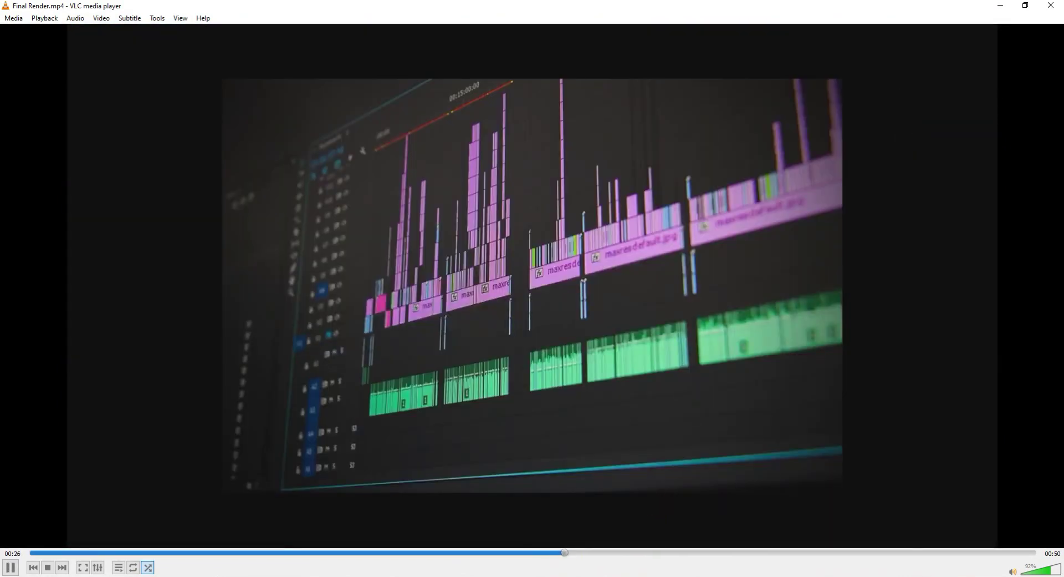